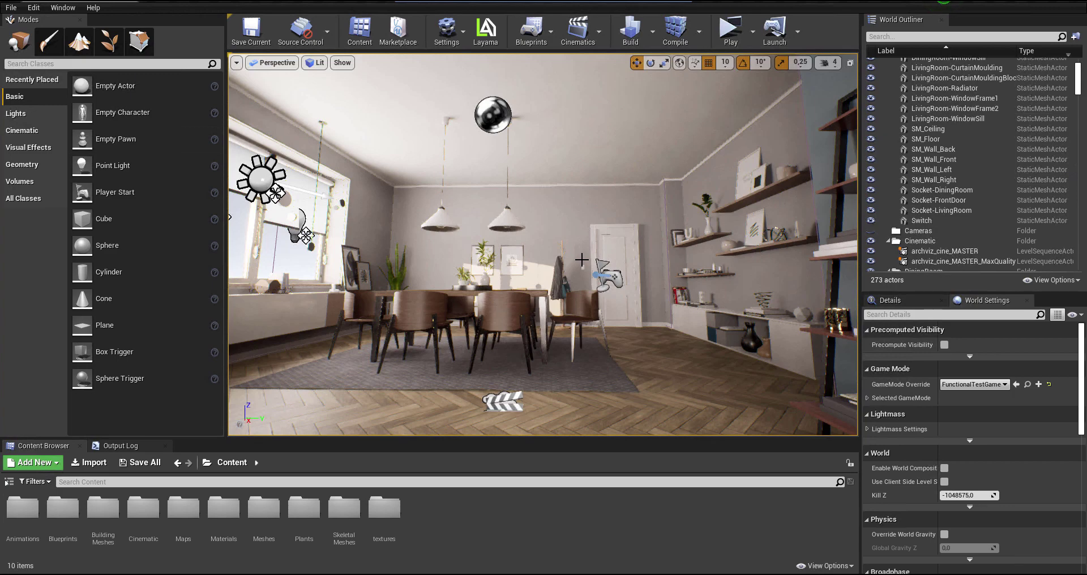
- Find the Camera actor by searching "camera" and place one in the room in front of the white door
right_click_drag(664, 260, 714, 253)
left_click(189, 64)
type("camera")
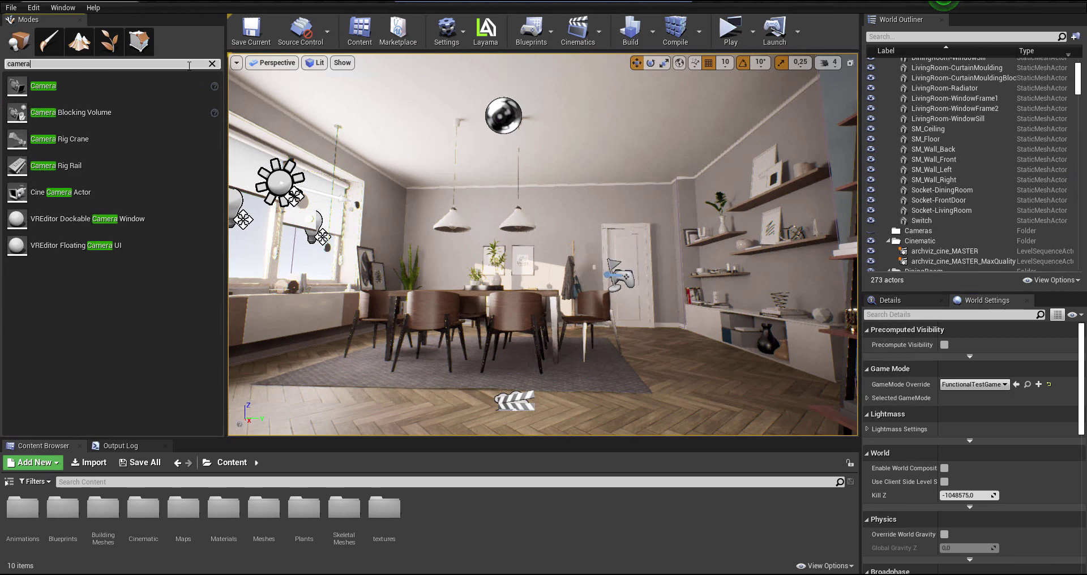
left_click(113, 86)
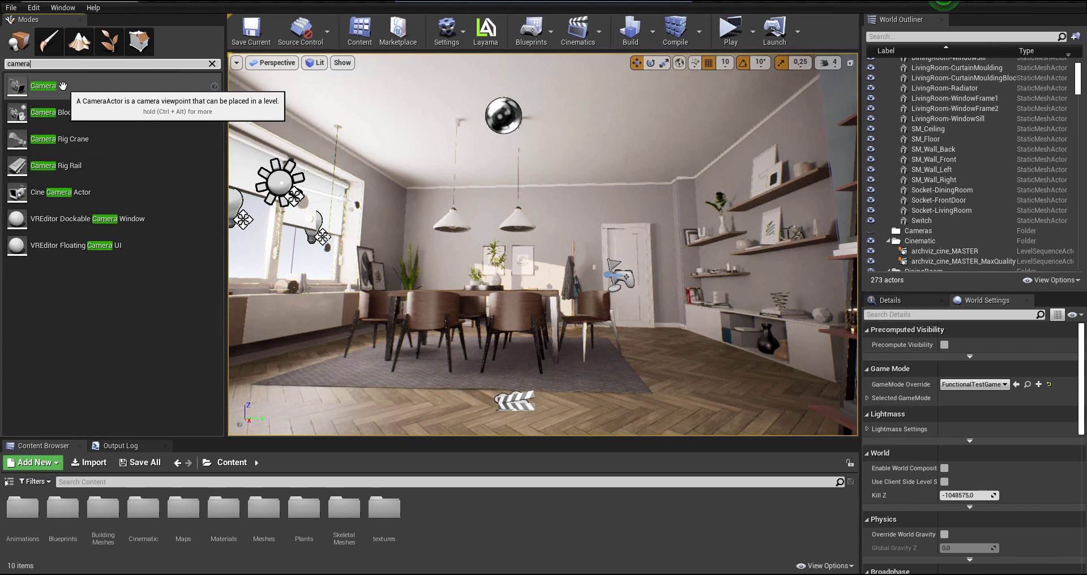
left_click_drag(62, 85, 620, 192)
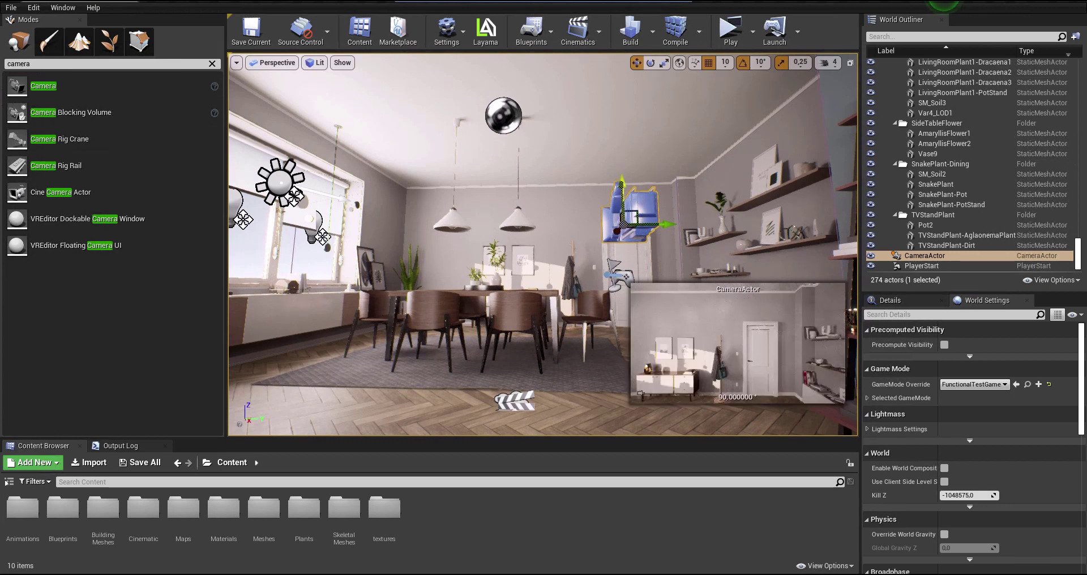
- Lower the new camera to about lampshade-to-table height and shift it sideways over the dining table
left_click_drag(623, 194, 630, 233)
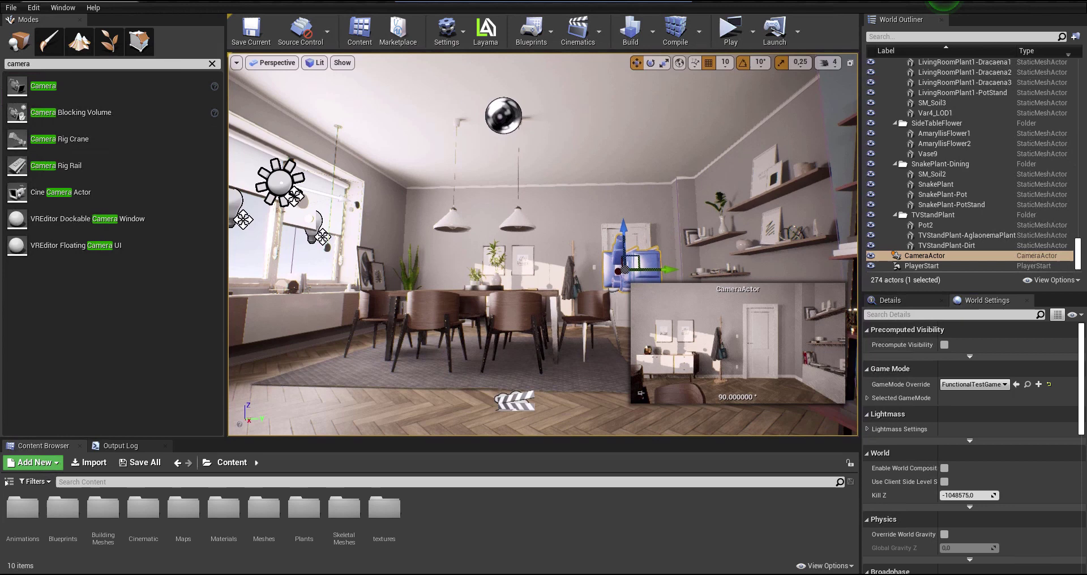
left_click_drag(657, 270, 549, 270)
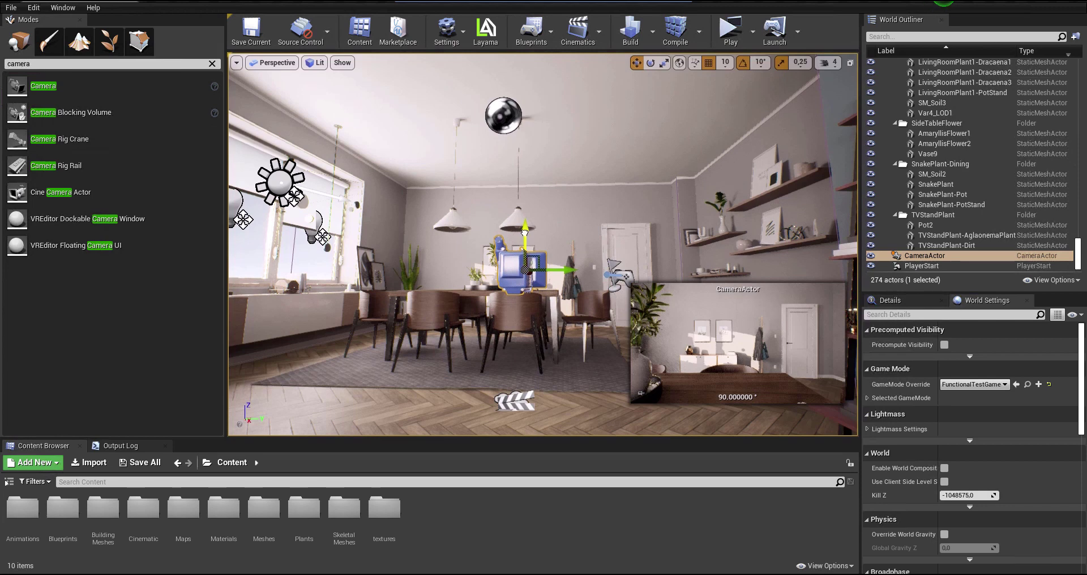
left_click_drag(525, 231, 524, 228)
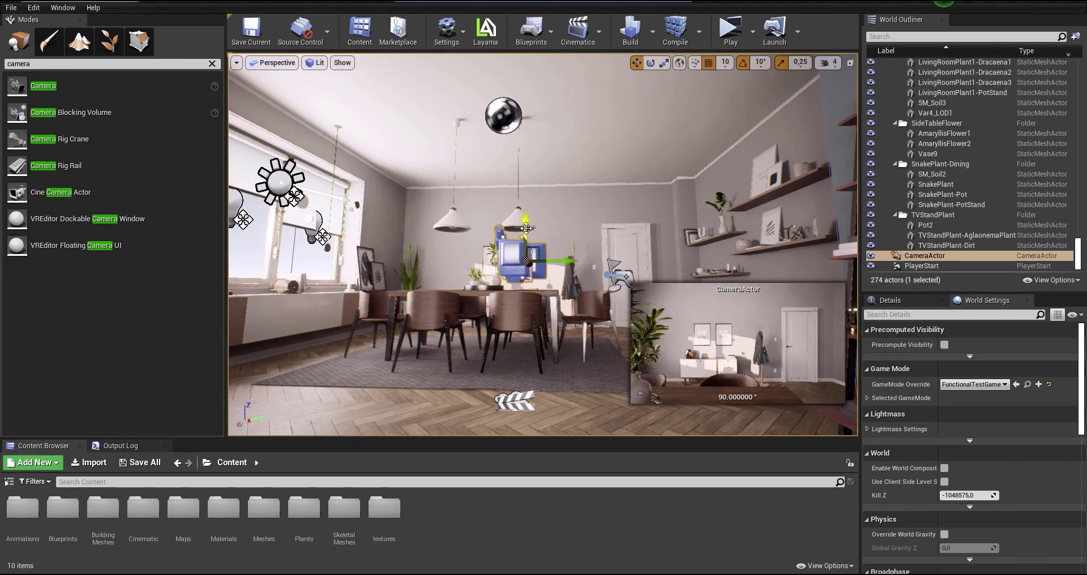
- In the top view, move the camera along the room to the living area's far end beside the sofa
left_click(267, 63)
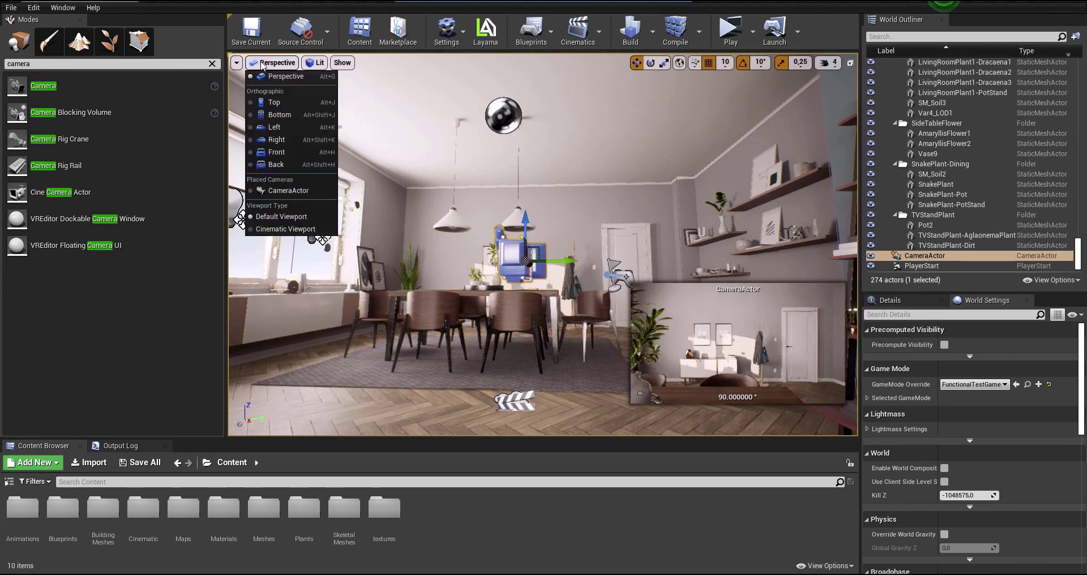
left_click(272, 103)
scroll(544, 220, "up", 10)
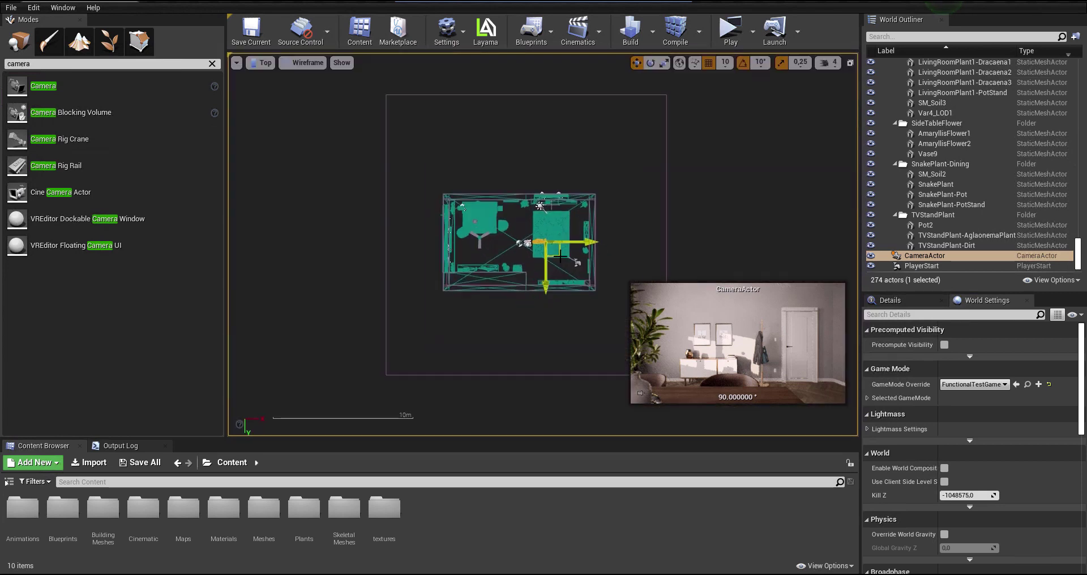
scroll(514, 223, "up", 3)
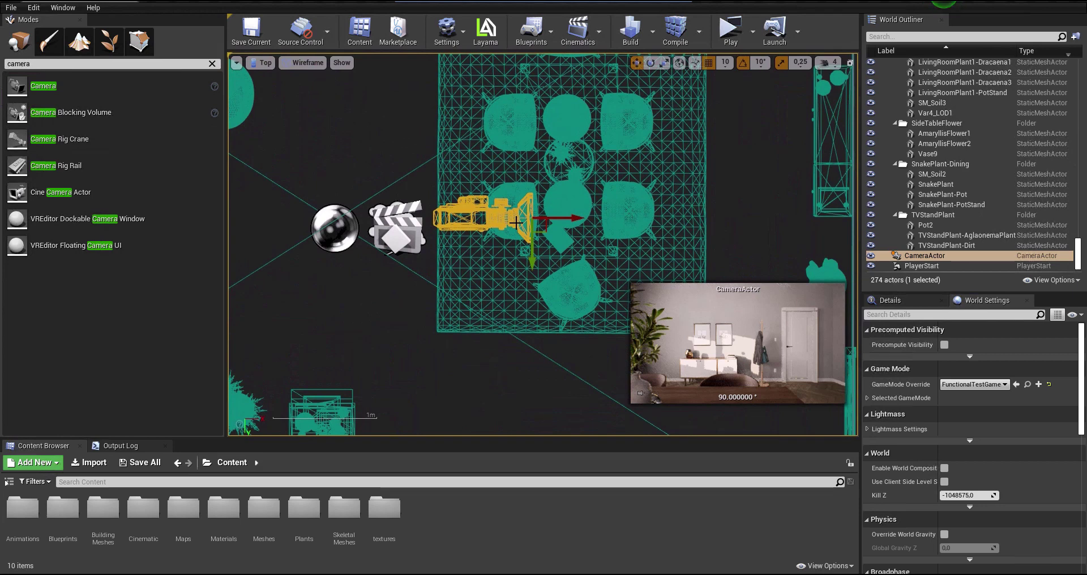
left_click_drag(540, 216, 520, 214)
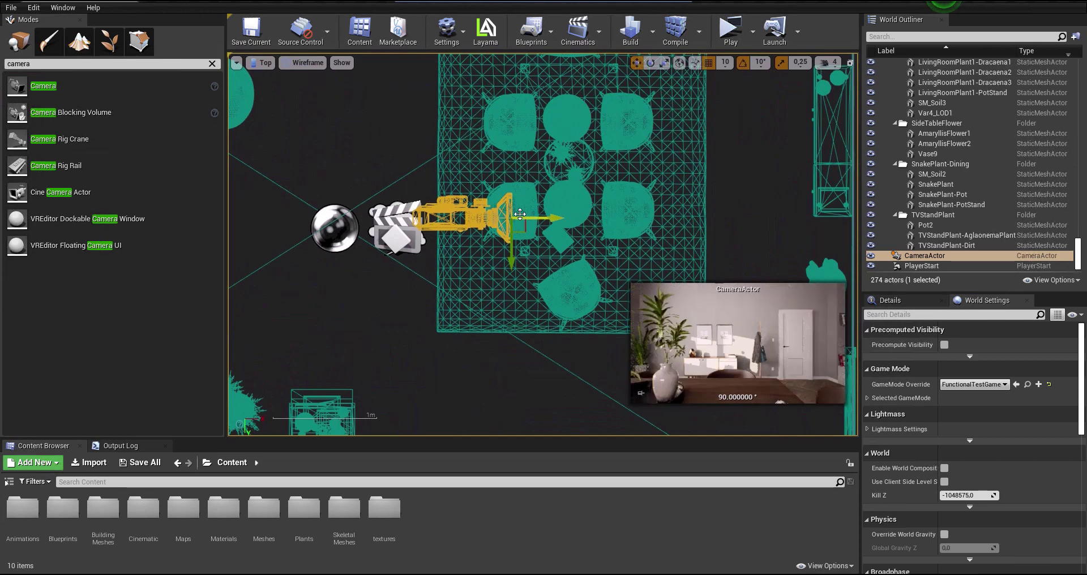
scroll(520, 214, "down", 5)
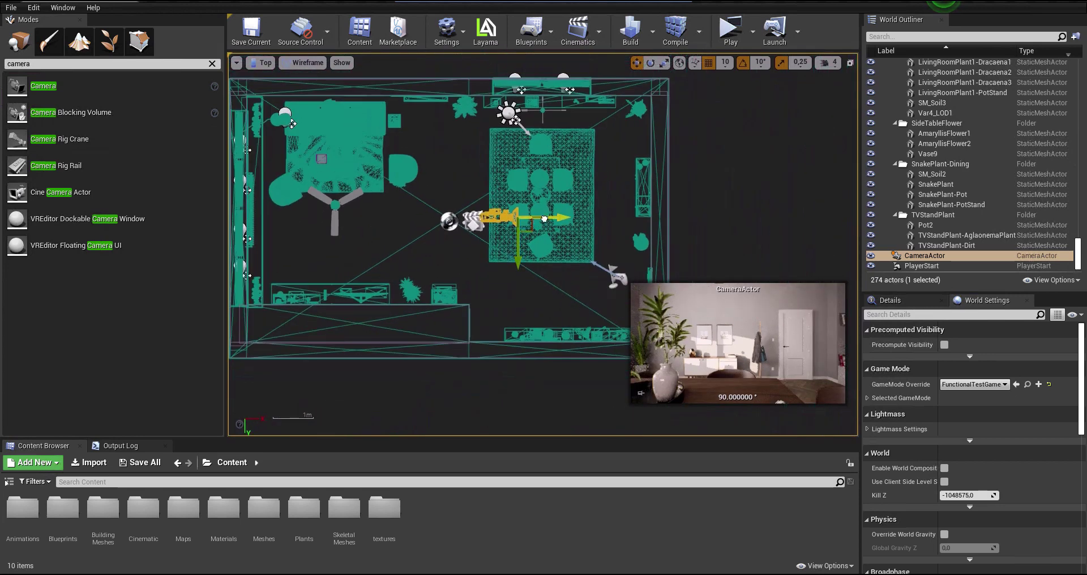
left_click_drag(544, 219, 201, 208)
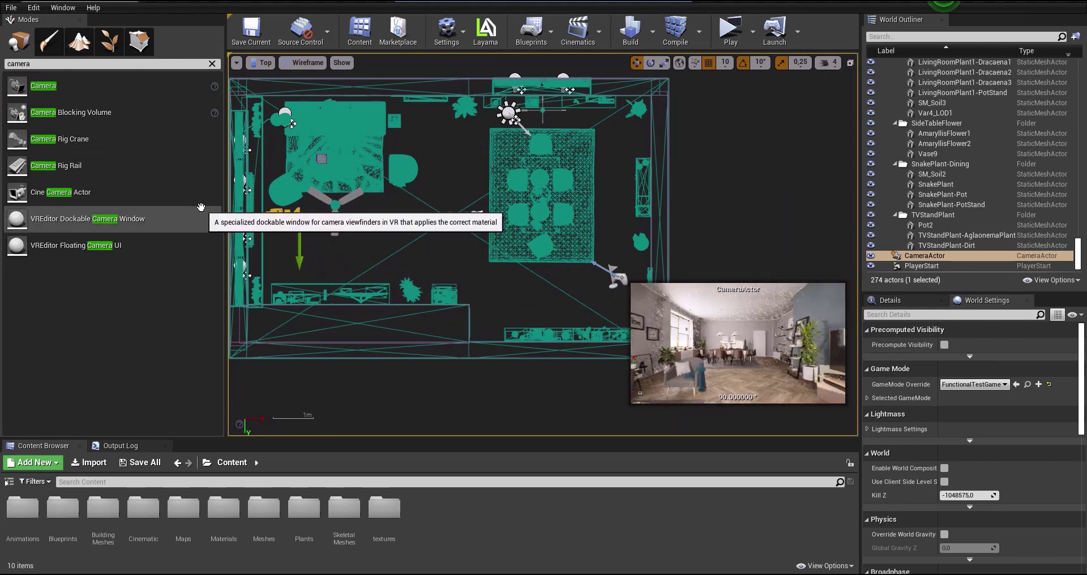
- Rename the CameraActor as InitialCamera
left_click(941, 258)
left_click(941, 258)
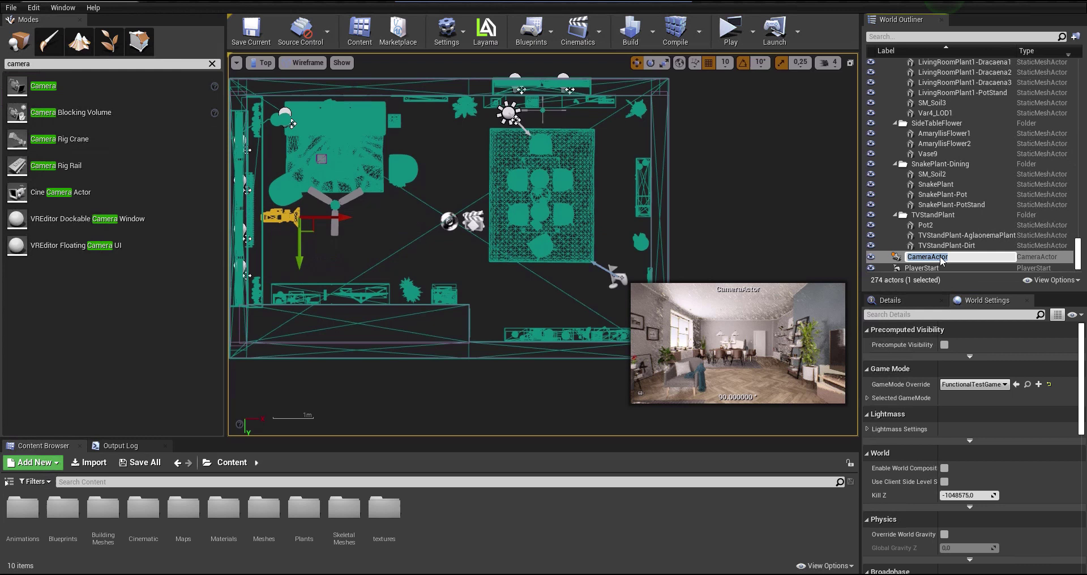
key("BackSpace")
type("InitialCamera")
key("Return")
scroll(1078, 249, "up", 2)
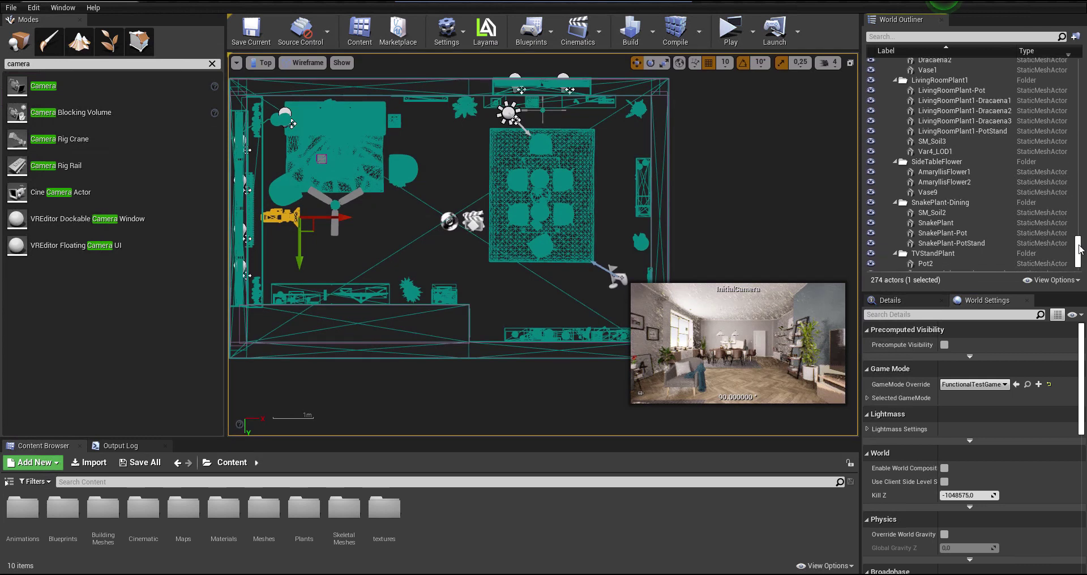
scroll(1080, 249, "down", 2)
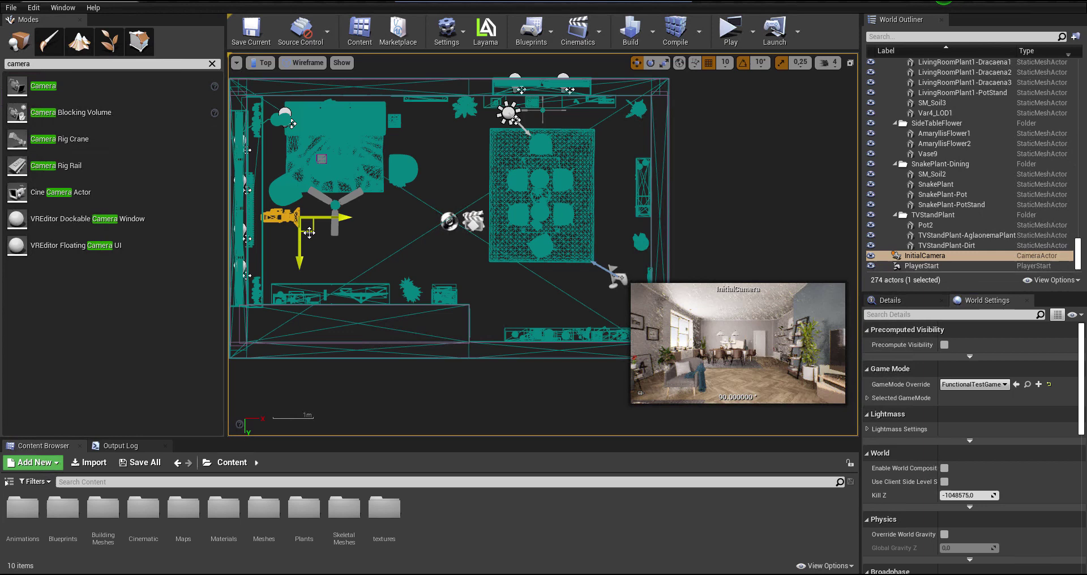
- Duplicate InitialCamera toward the TV-stand side of the living area and rename the copy OtherCameras
right_click_drag(302, 242, 303, 234)
left_click_drag(301, 240, 300, 267, "alt")
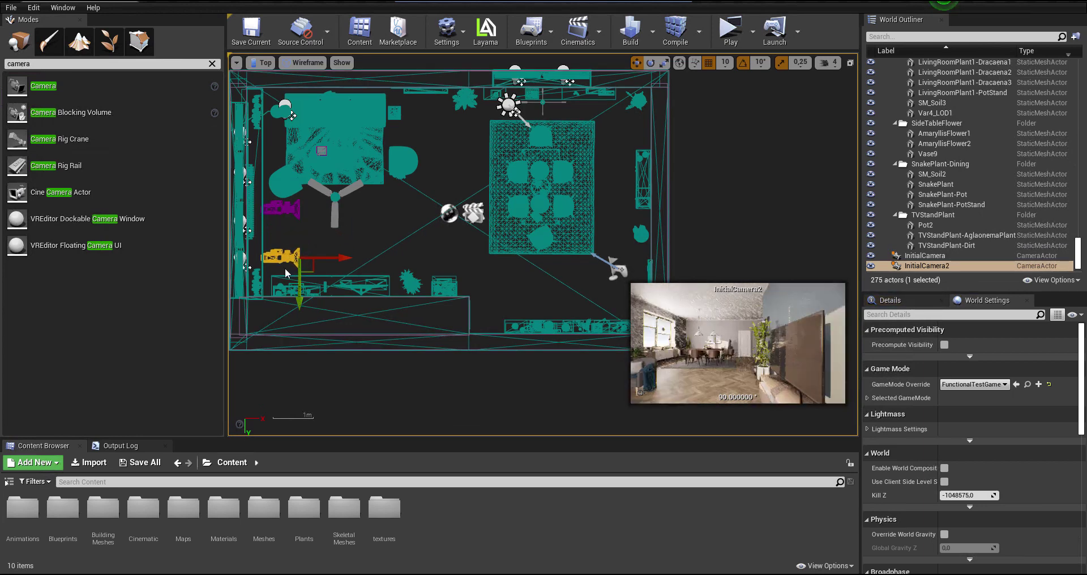
scroll(974, 250, "down", 1)
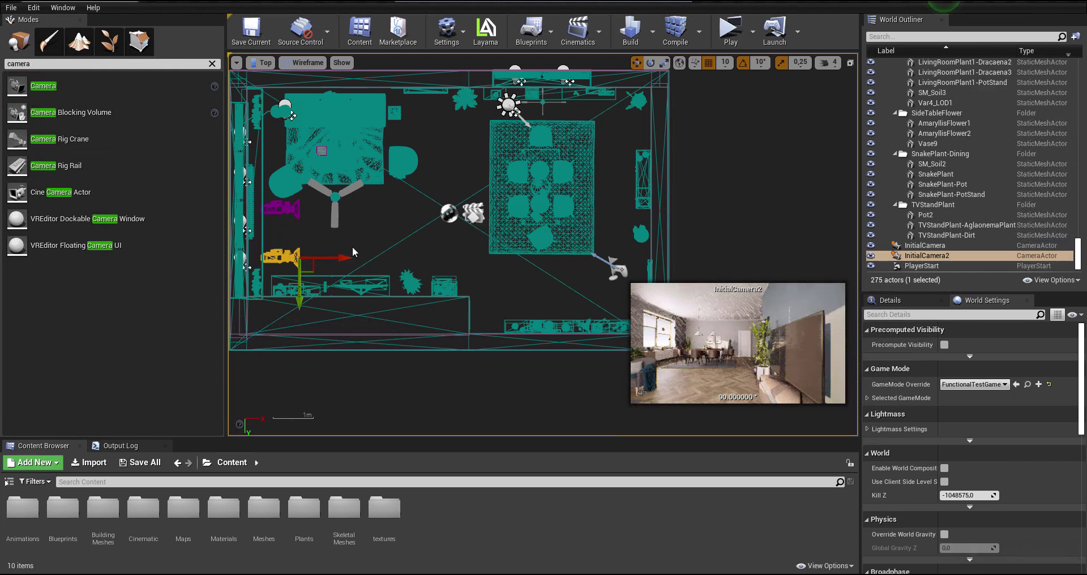
left_click(929, 256)
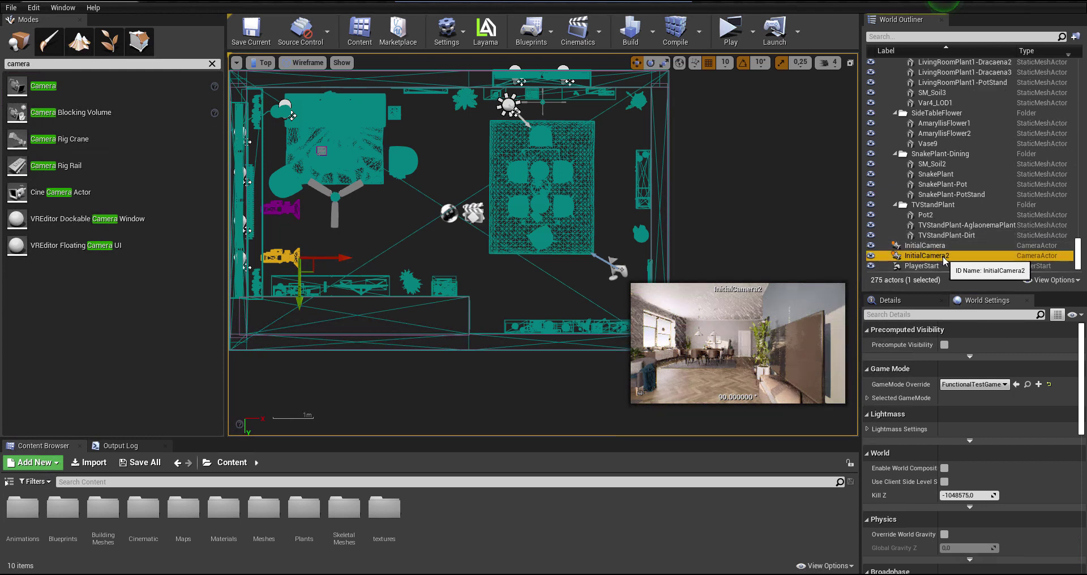
type("O")
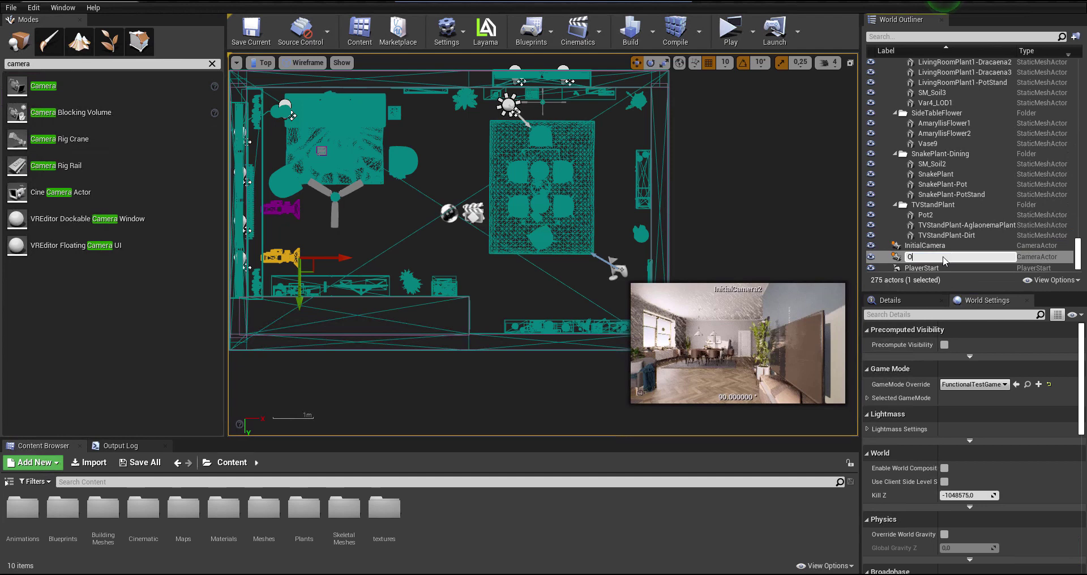
type("therCameras")
key("Return")
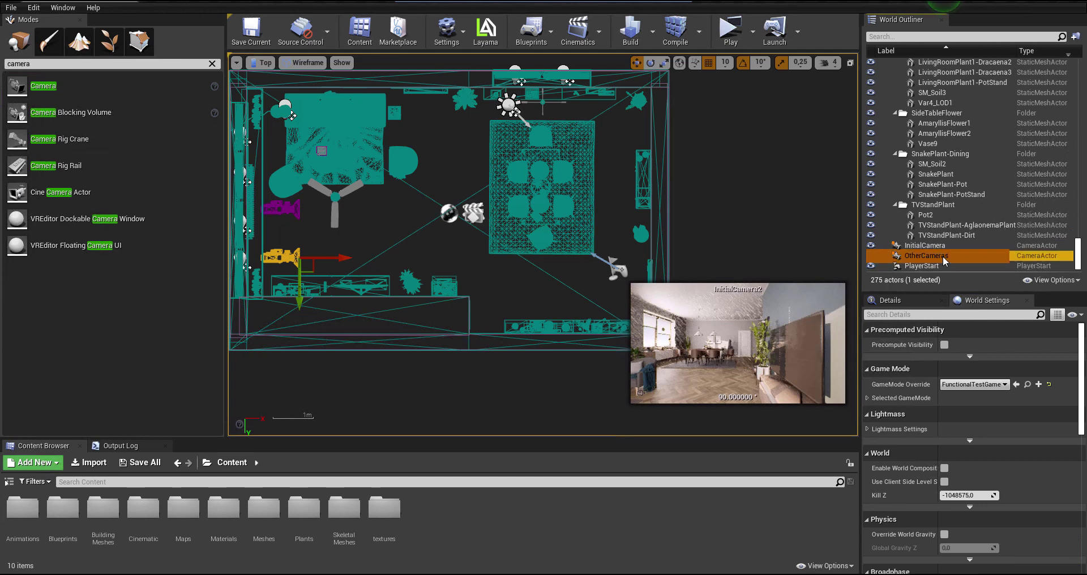
- Duplicate OtherCameras repeatedly in a row along the TV-stand side, from the living area toward the dining area
left_click_drag(325, 255, 388, 255, "alt")
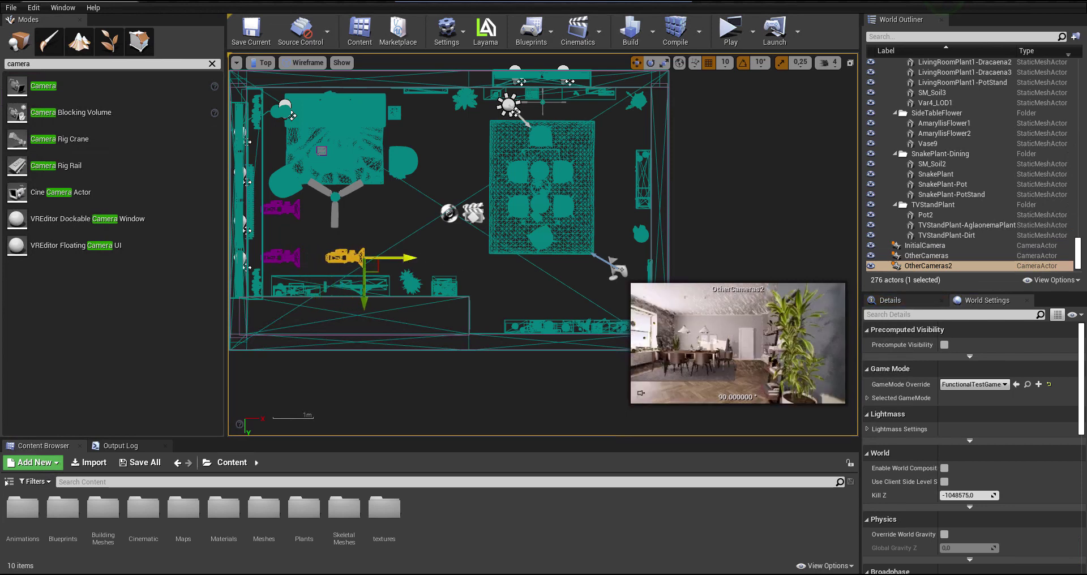
left_click_drag(396, 258, 466, 257, "alt")
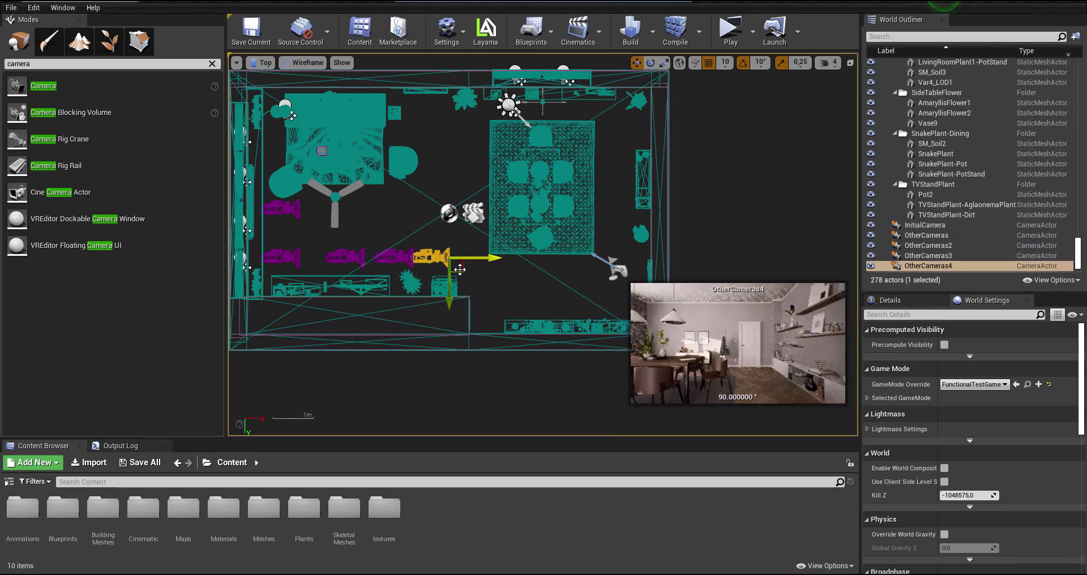
left_click_drag(460, 269, 578, 299, "alt")
- Place more camera copies along the dining area's shelf side and end wall, up to the window side
right_click_drag(610, 246, 446, 151)
scroll(407, 198, "up", 1)
left_click_drag(439, 203, 490, 203, "alt")
left_click_drag(469, 240, 469, 172, "alt")
right_click_drag(486, 163, 522, 321)
left_click_drag(501, 326, 475, 157, "alt")
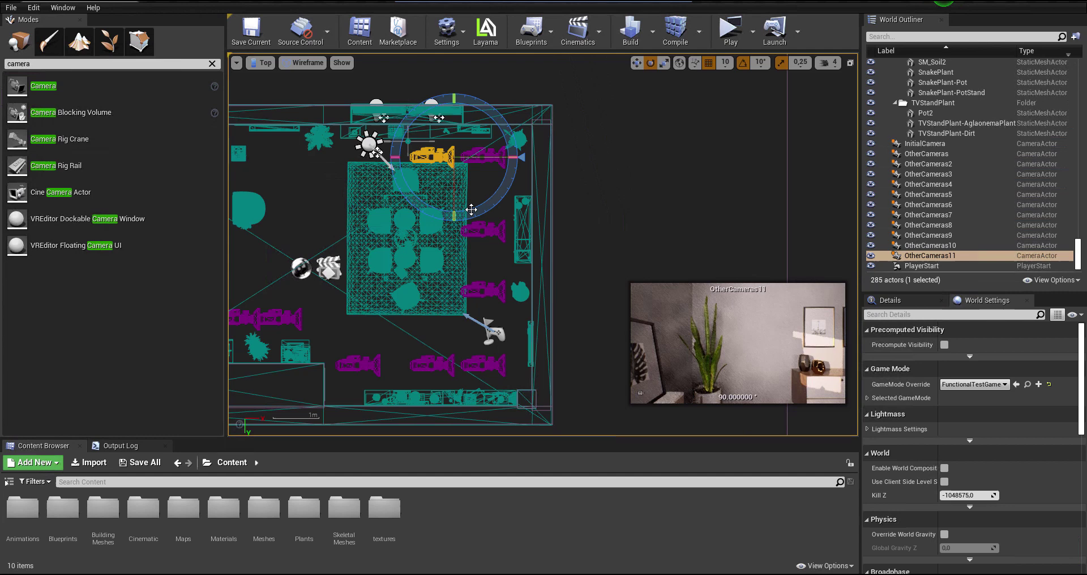
- Rotate the newest camera, OtherCameras11, by -90° so it faces the window, and lower it slightly in the perspective view
key("e")
left_click_drag(520, 157, 454, 90)
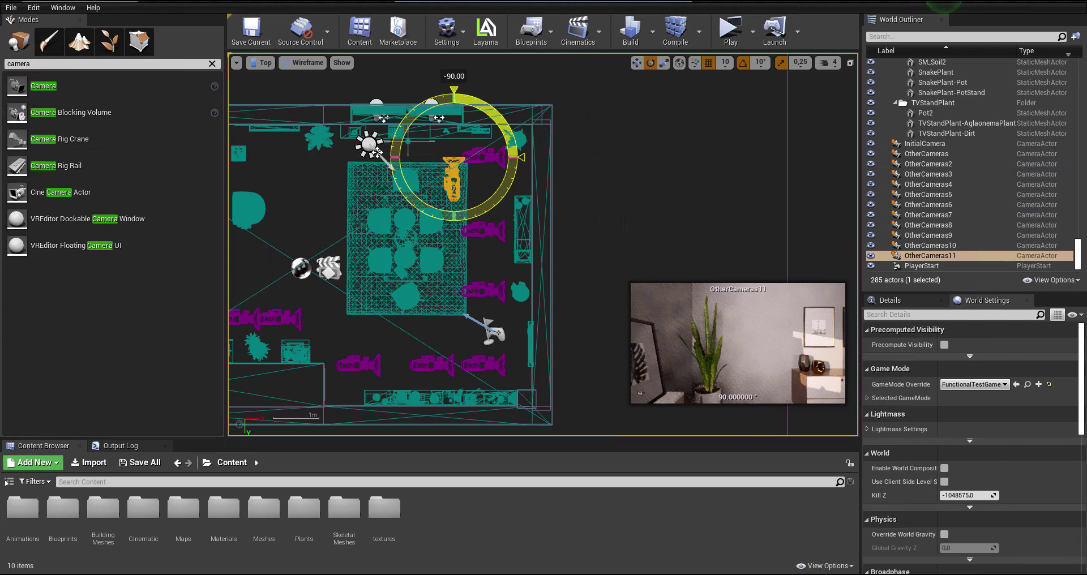
left_click(264, 62)
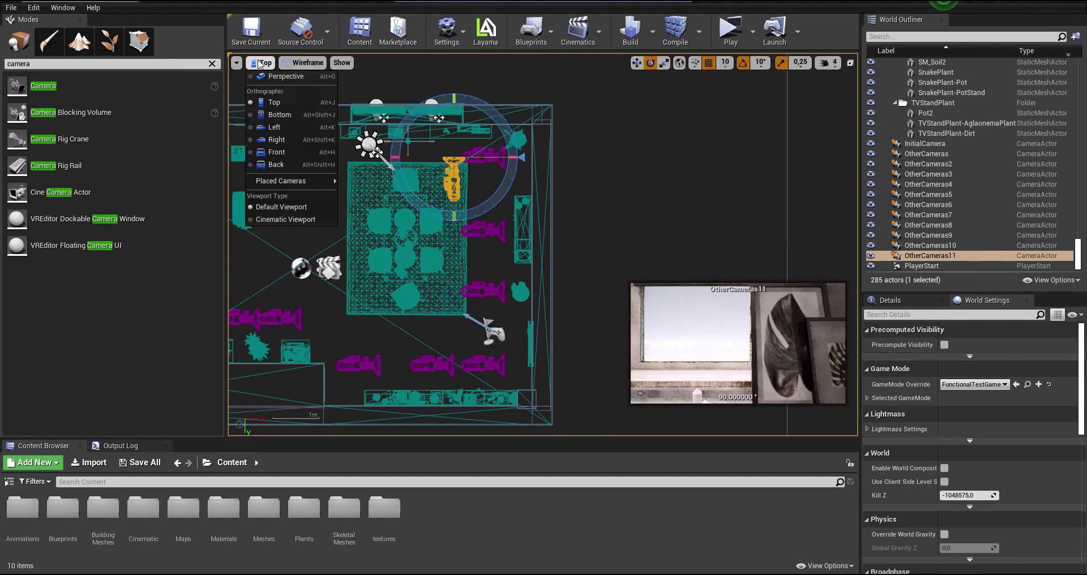
left_click(278, 77)
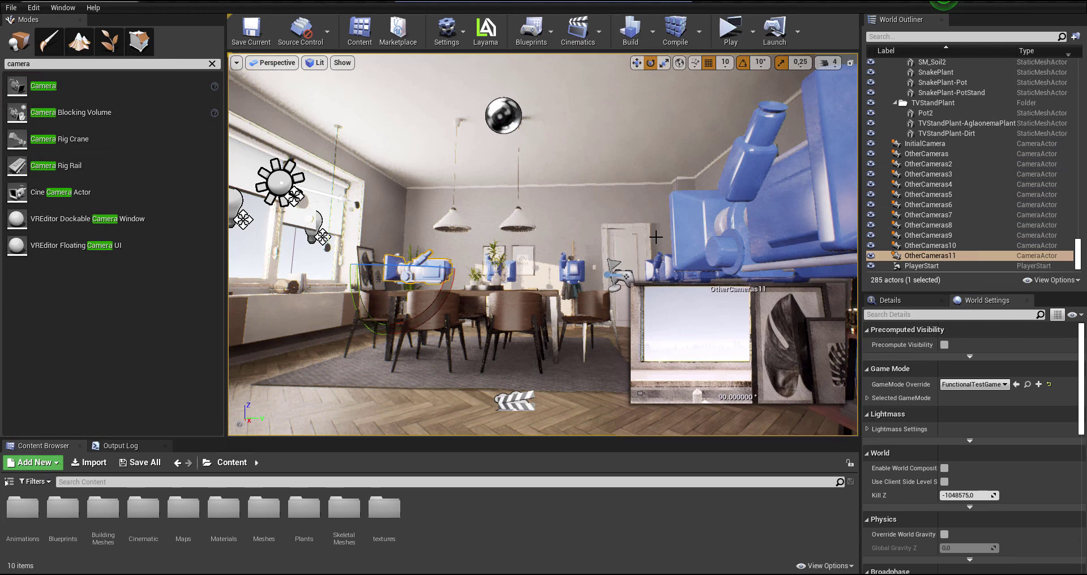
key("w")
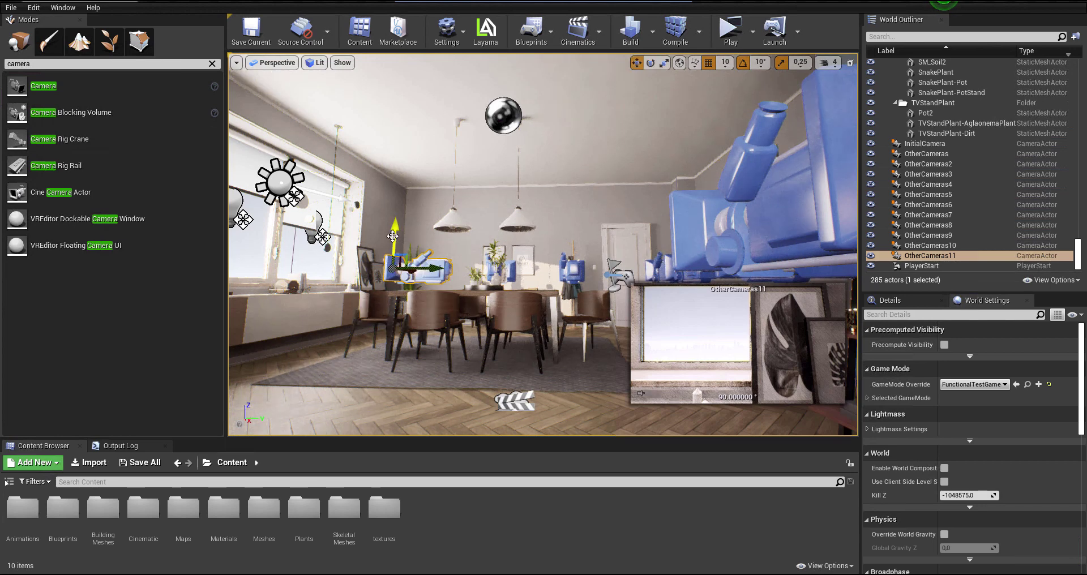
left_click_drag(395, 238, 397, 253)
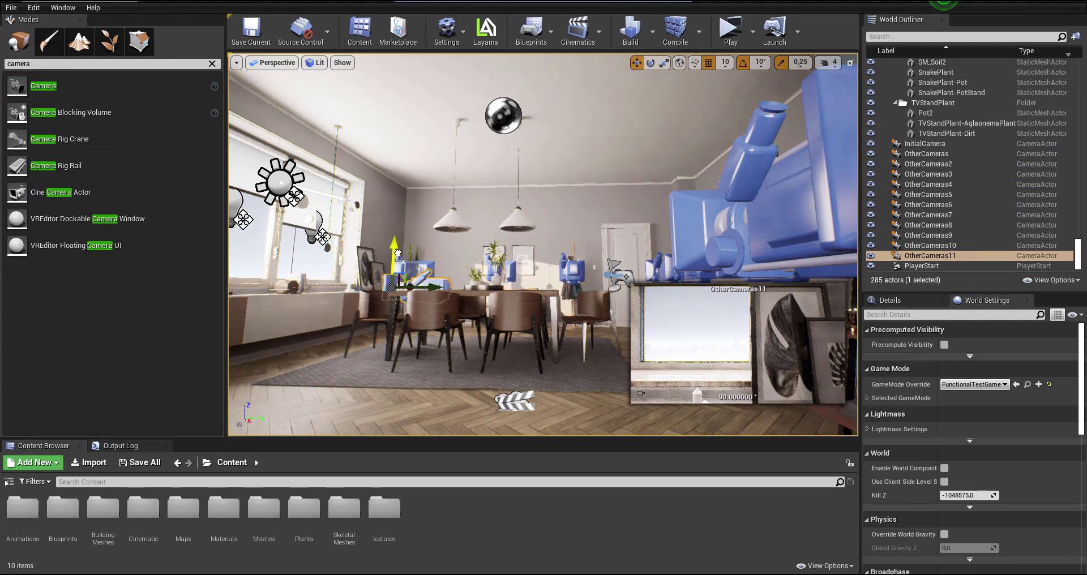
- In the top view, add two copies of the window-facing camera in a row along the dining table's window end
left_click(273, 63)
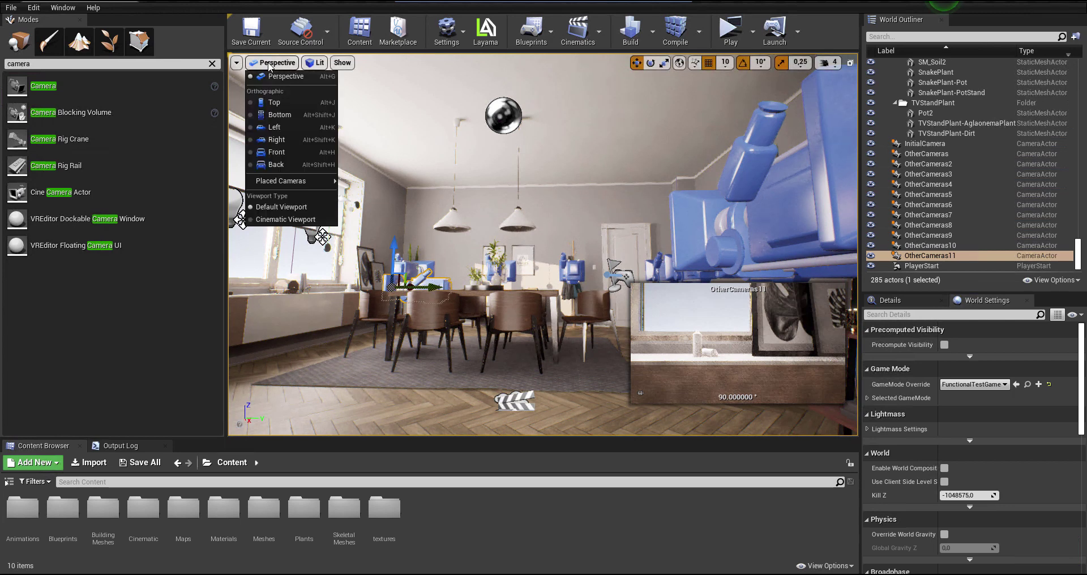
left_click(275, 103)
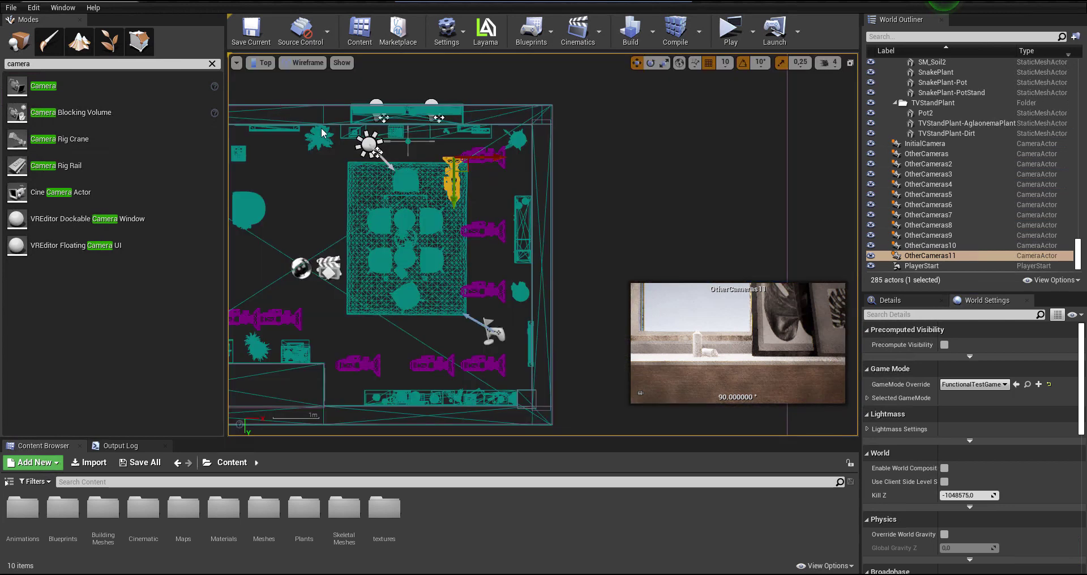
left_click_drag(486, 158, 383, 159, "alt")
- Make eight copies of OtherCameras9, spreading four around the dining table and four across the living area near the sofa
left_click(483, 230)
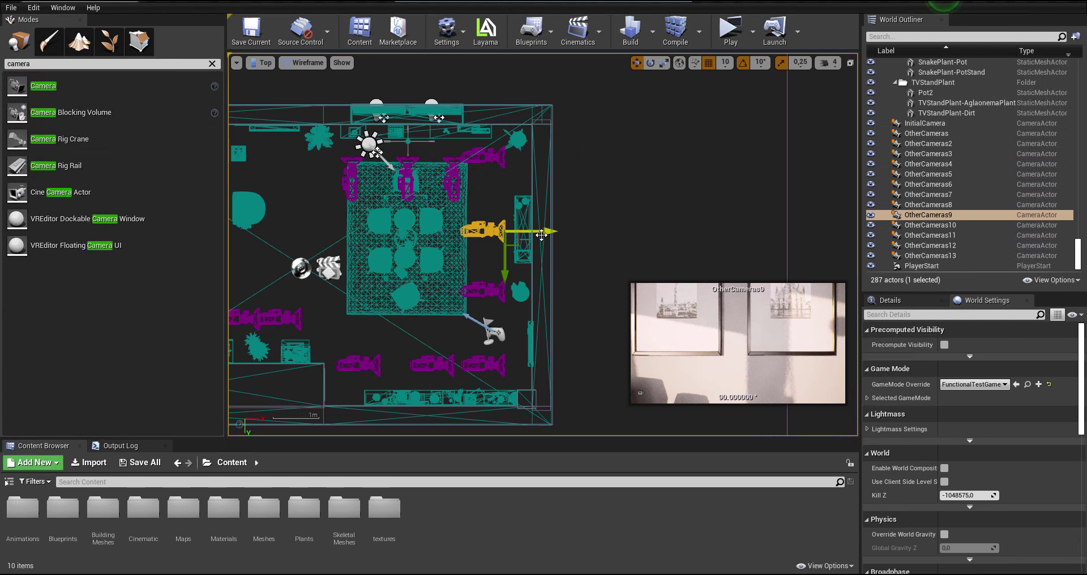
left_click_drag(483, 230, 365, 243, "alt")
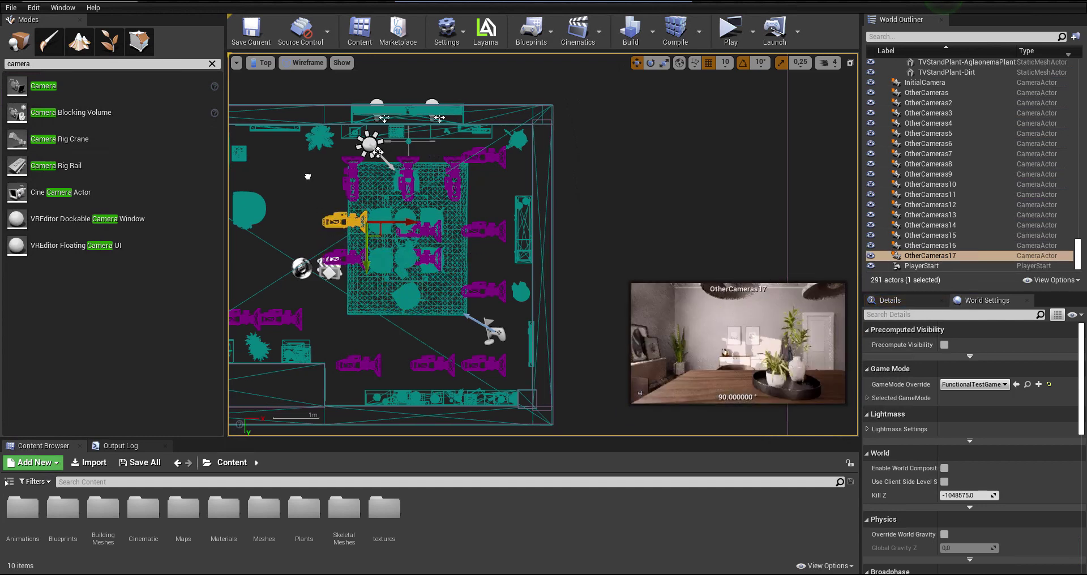
right_click_drag(308, 176, 461, 216)
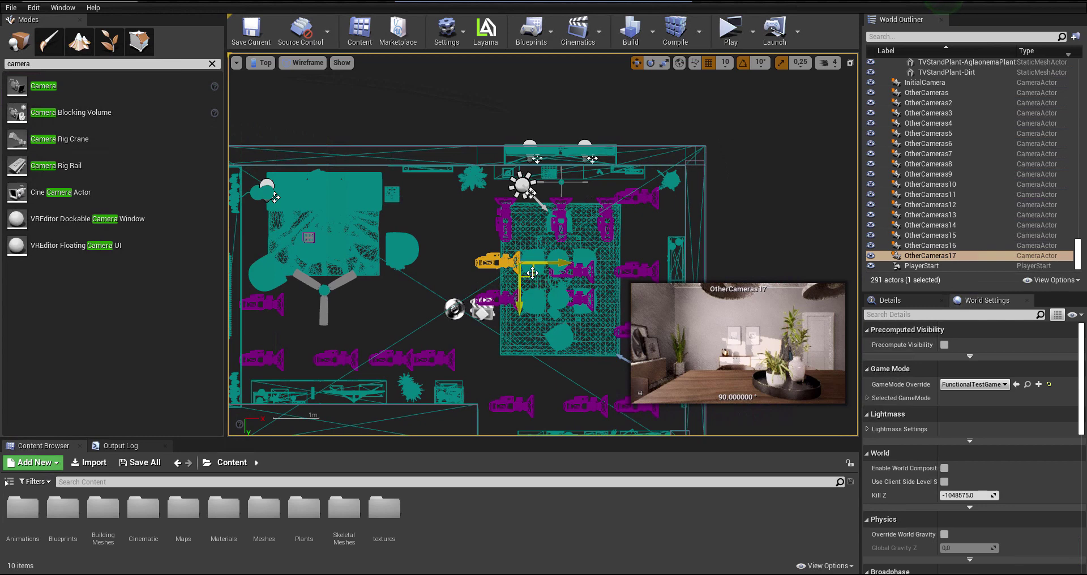
left_click_drag(532, 273, 437, 249, "alt")
left_click_drag(459, 248, 319, 249, "alt")
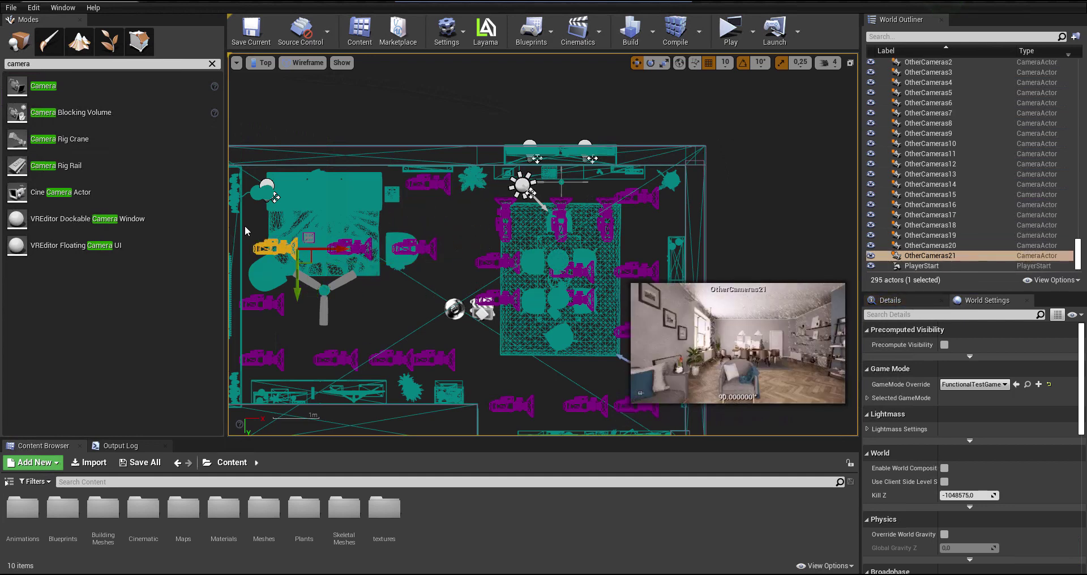
right_click_drag(266, 205, 379, 245)
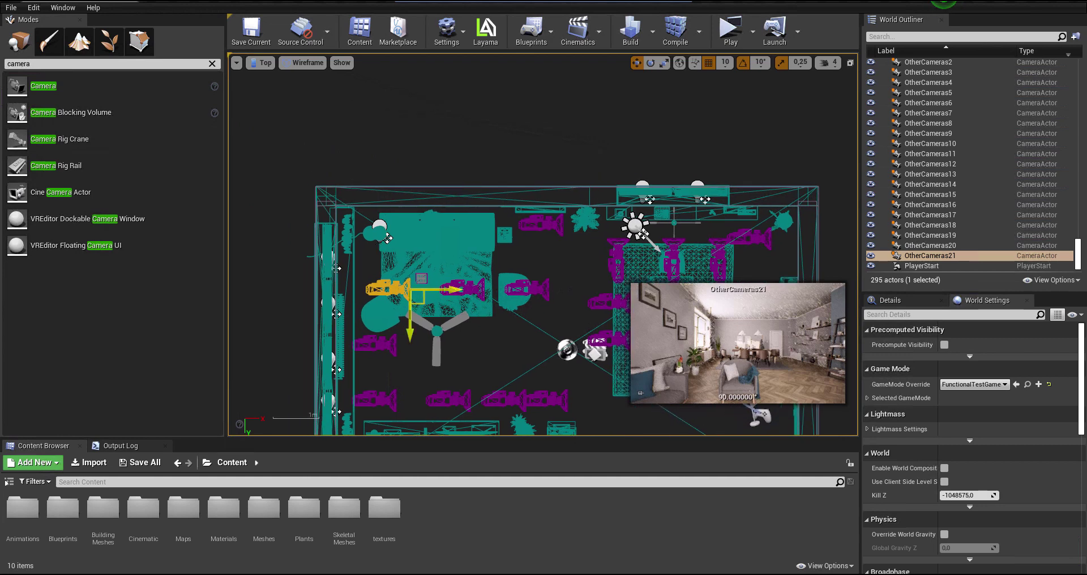
- Make two copies of OtherCameras21 beside the sofa and rotate the newest one, OtherCameras23, to face the sofa's picture wall
left_click_drag(400, 273, 428, 246, "alt")
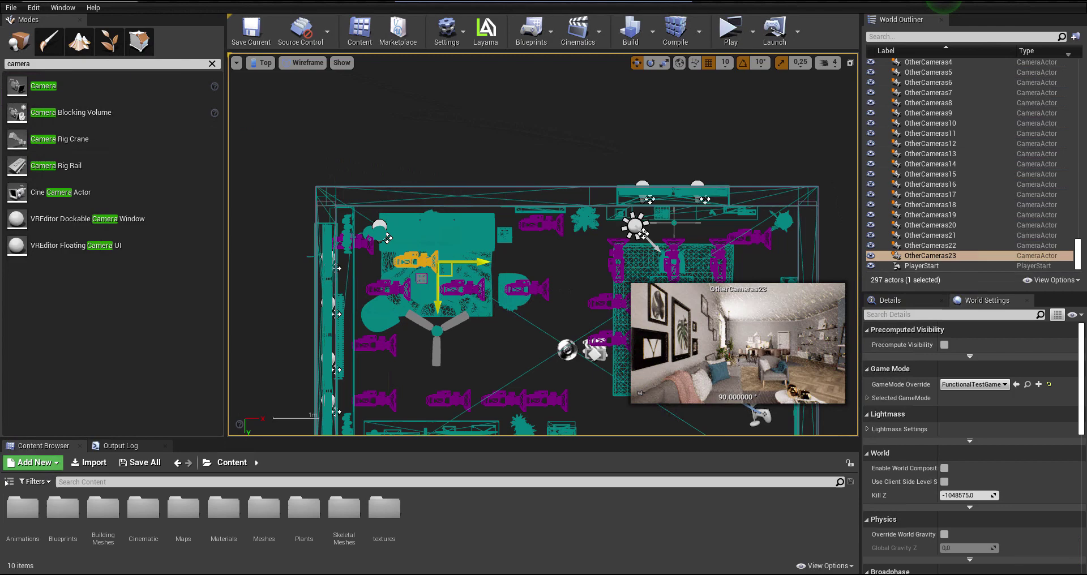
key("e")
left_click_drag(512, 264, 490, 201)
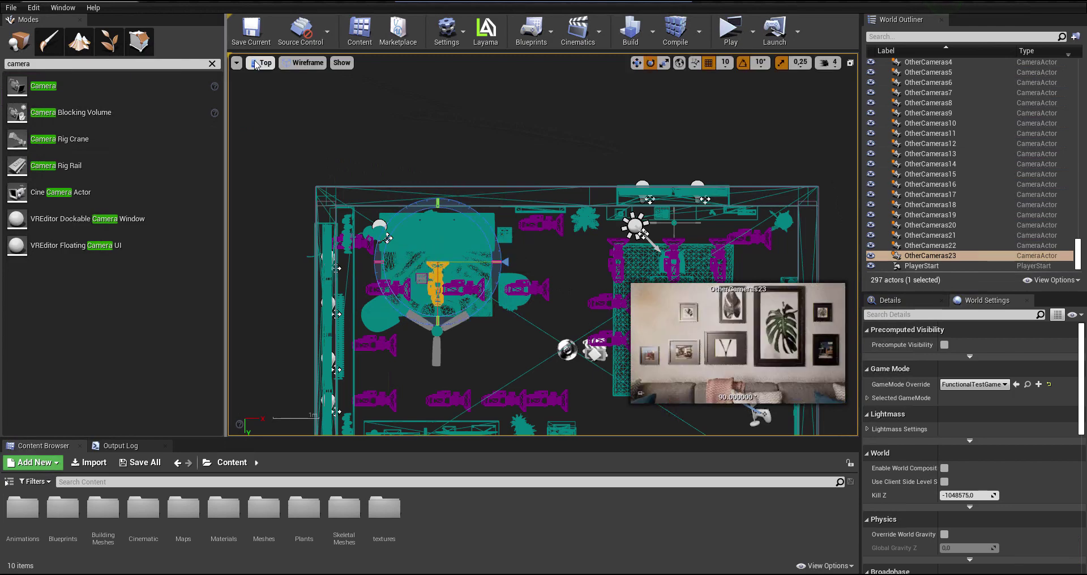
- In the perspective view, lower OtherCameras23 in front of the sofa so it frames the cushions and the pictures
left_click(261, 64)
left_click(271, 76)
right_click_drag(542, 245, 427, 237)
key("d")
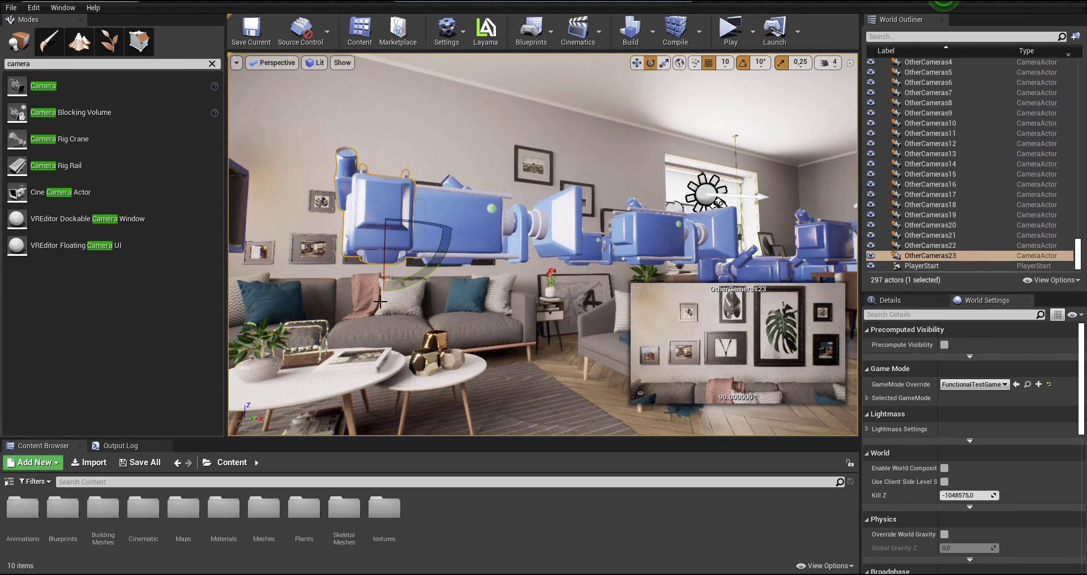
key("w")
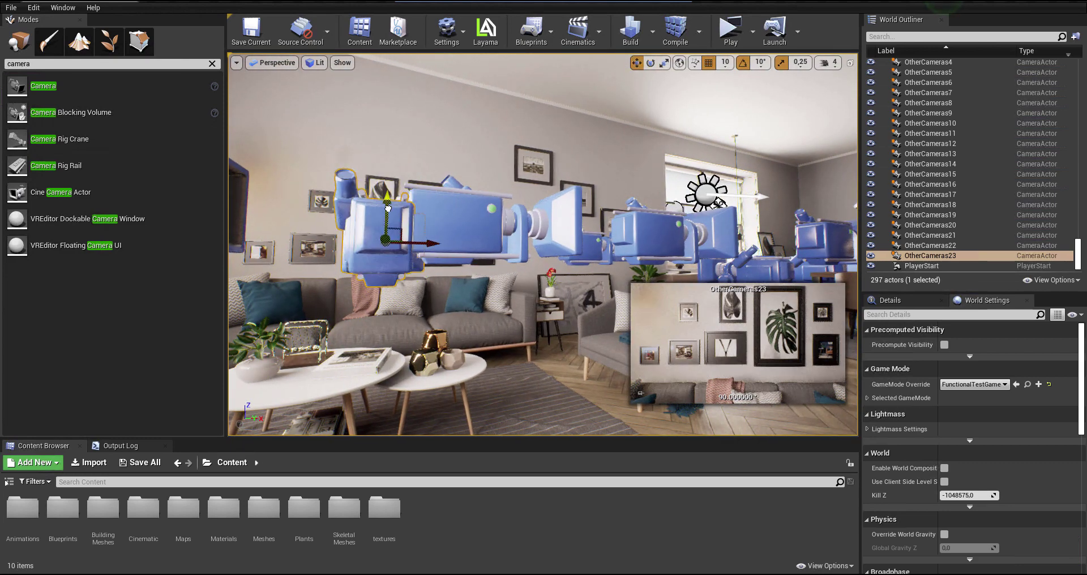
left_click_drag(387, 213, 390, 236)
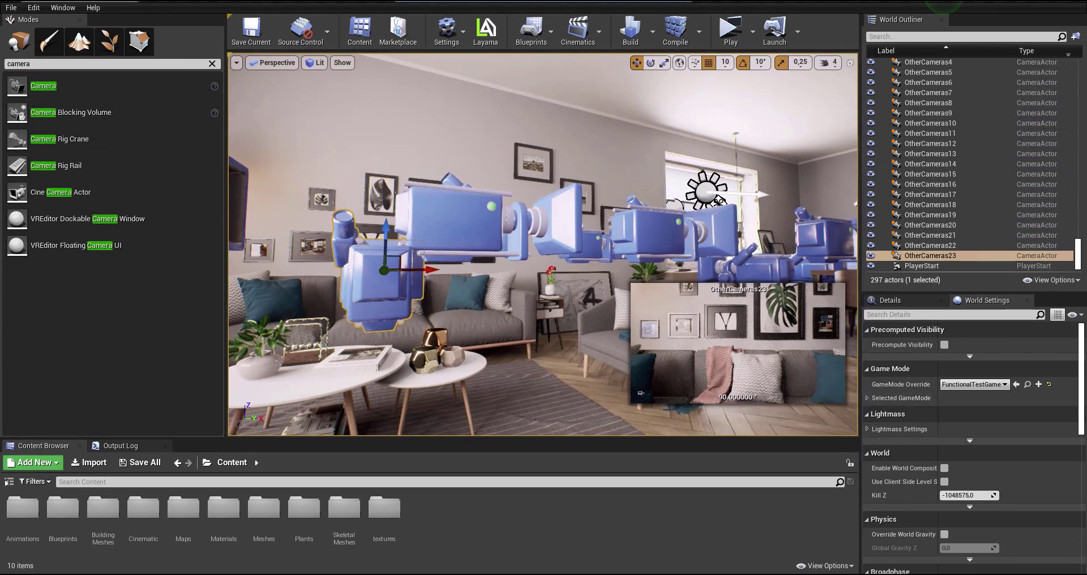
- In the top view, add two camera copies in a row across the middle of the living area by the ceiling fan
right_click(482, 225)
left_click(273, 62)
left_click(283, 108)
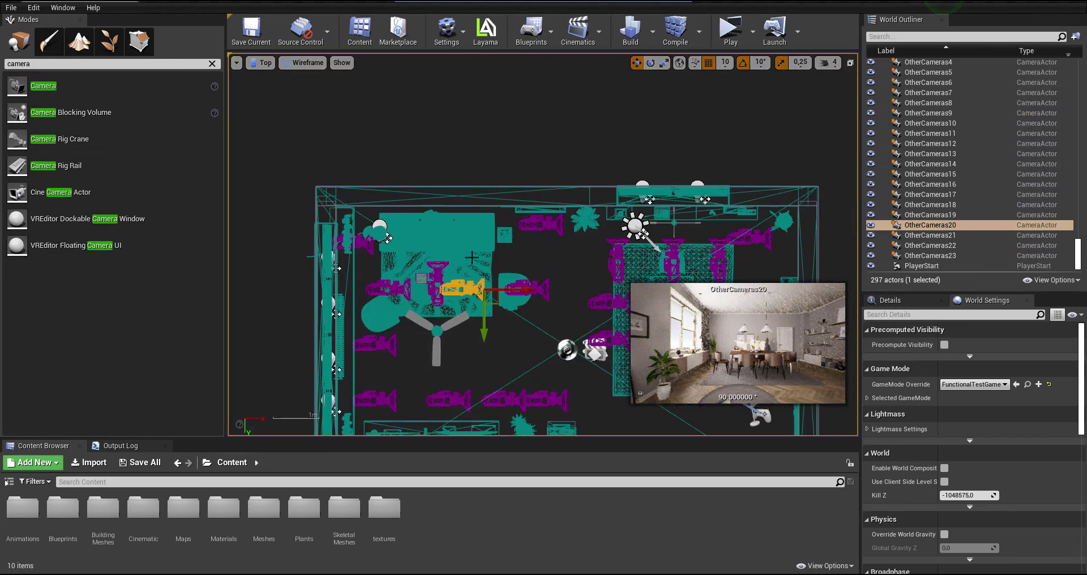
scroll(487, 283, "up", 1)
left_click(539, 281)
left_click_drag(570, 291, 442, 344, "alt")
scroll(540, 312, "down", 2)
right_click_drag(540, 313, 377, 203)
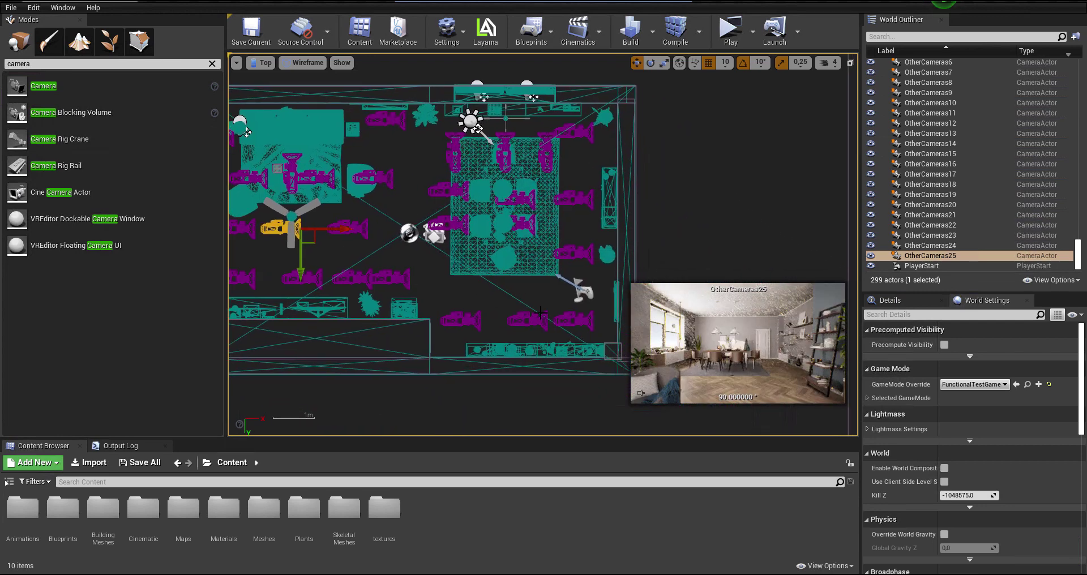
right_click_drag(394, 161, 473, 174)
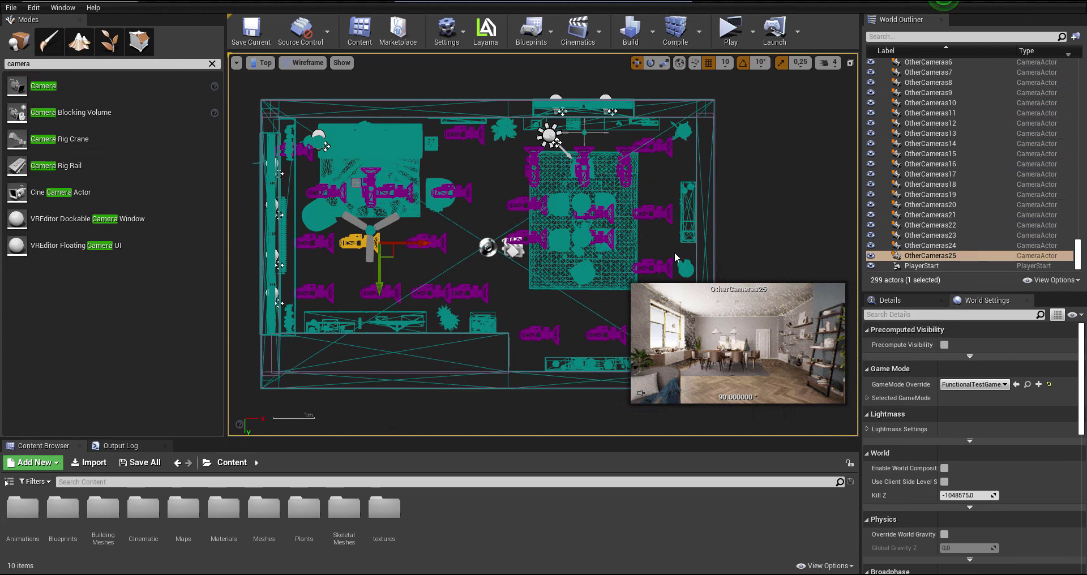
- Open the Layama exporter and set the raytrace settings to Use best settings and the after-export action to Do nothing
left_click(488, 34)
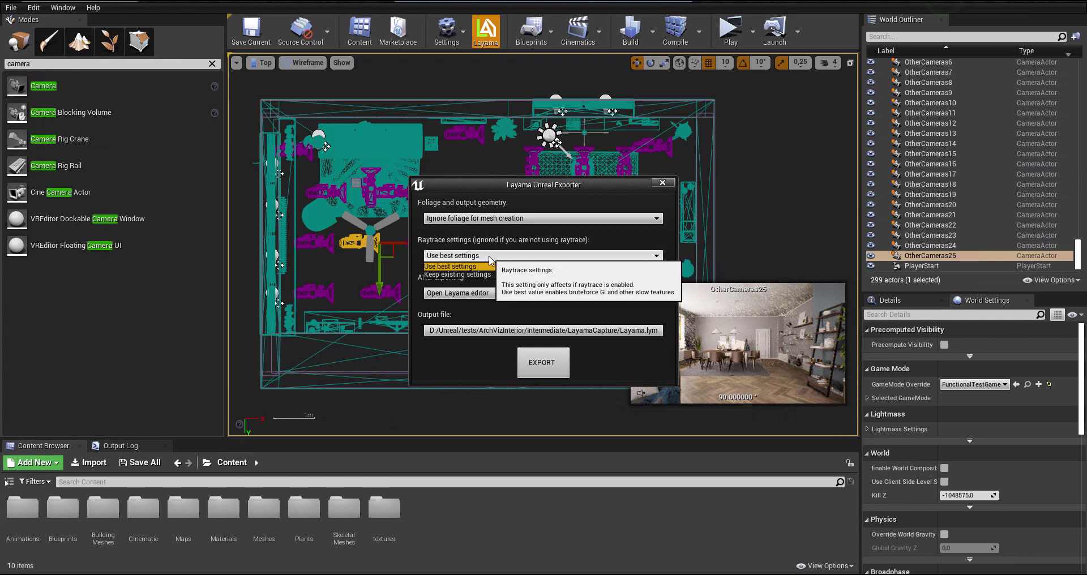
left_click(471, 255)
left_click(483, 274)
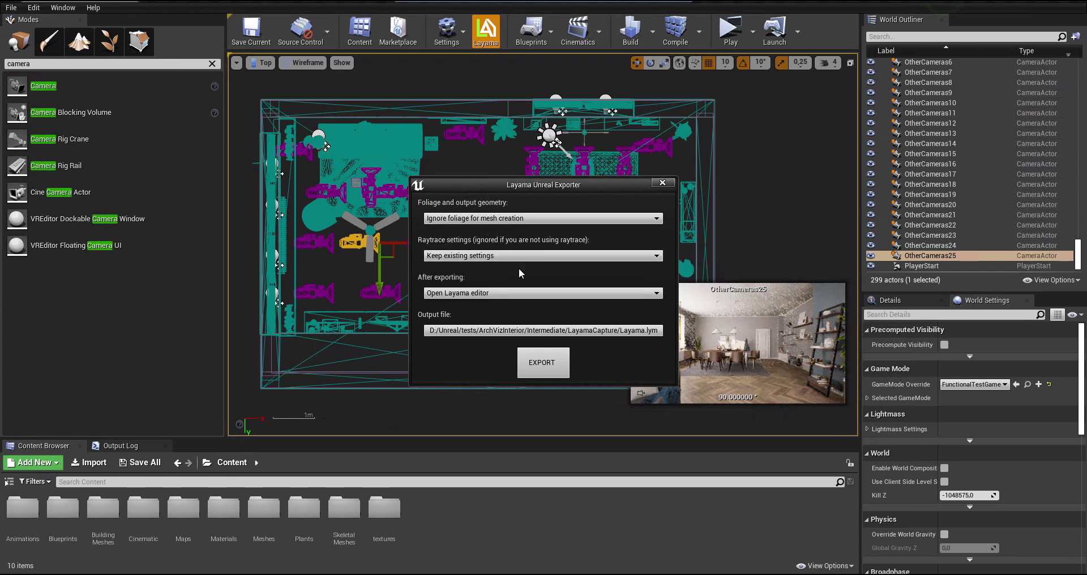
left_click(563, 258)
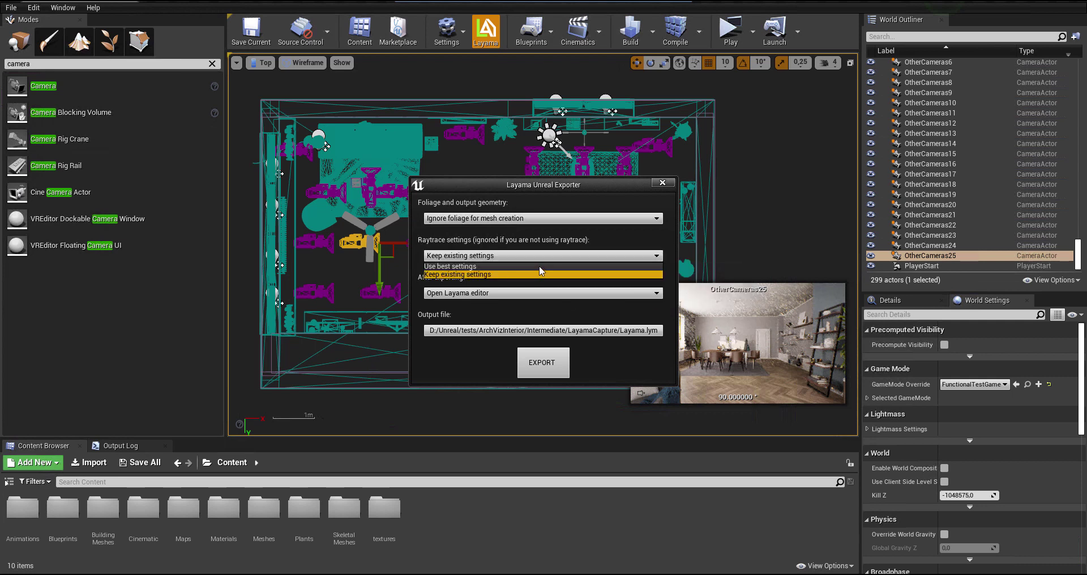
left_click(539, 266)
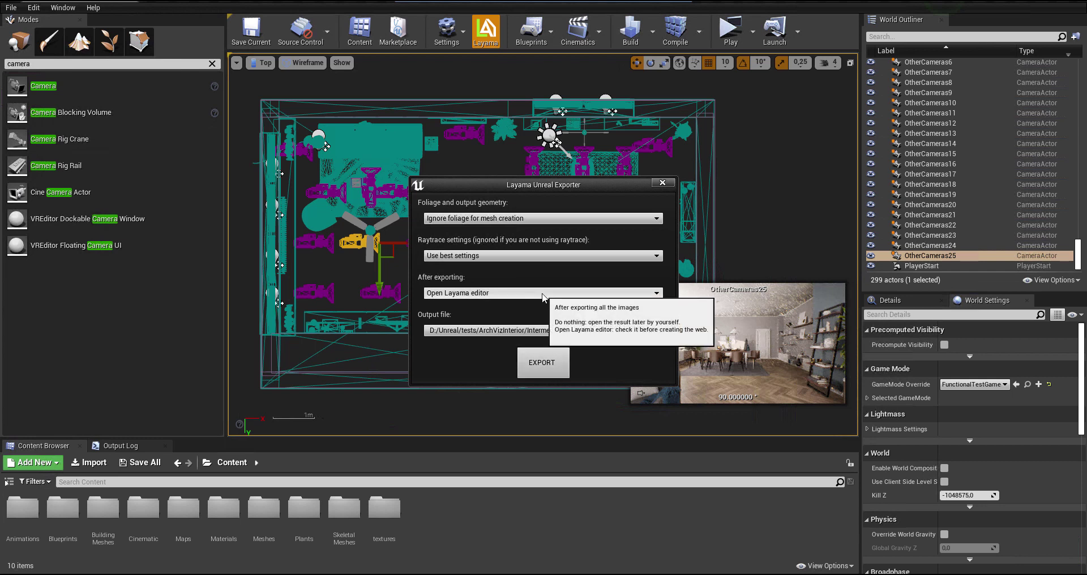
left_click(541, 294)
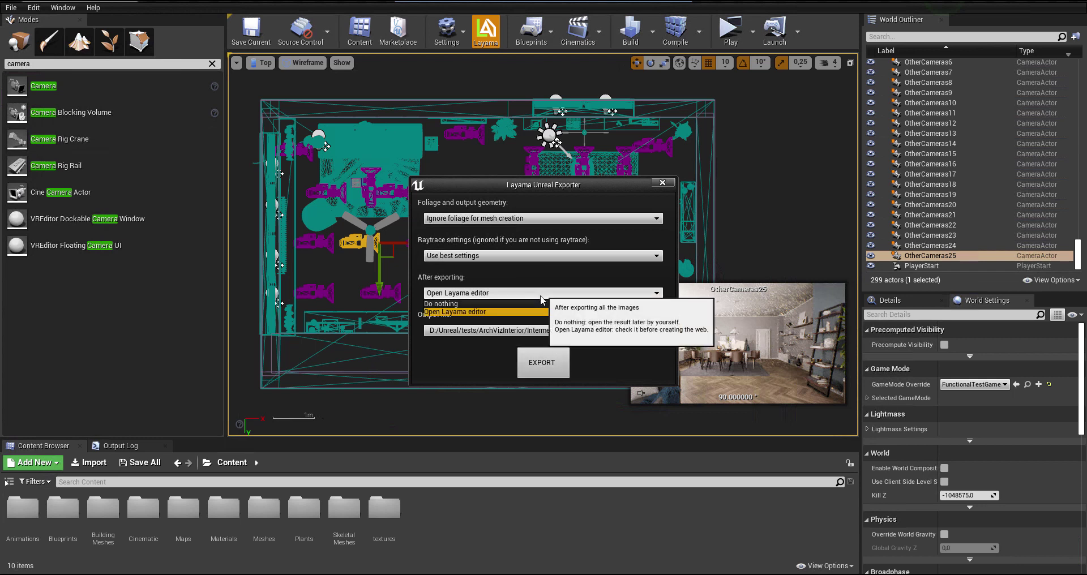
left_click(534, 302)
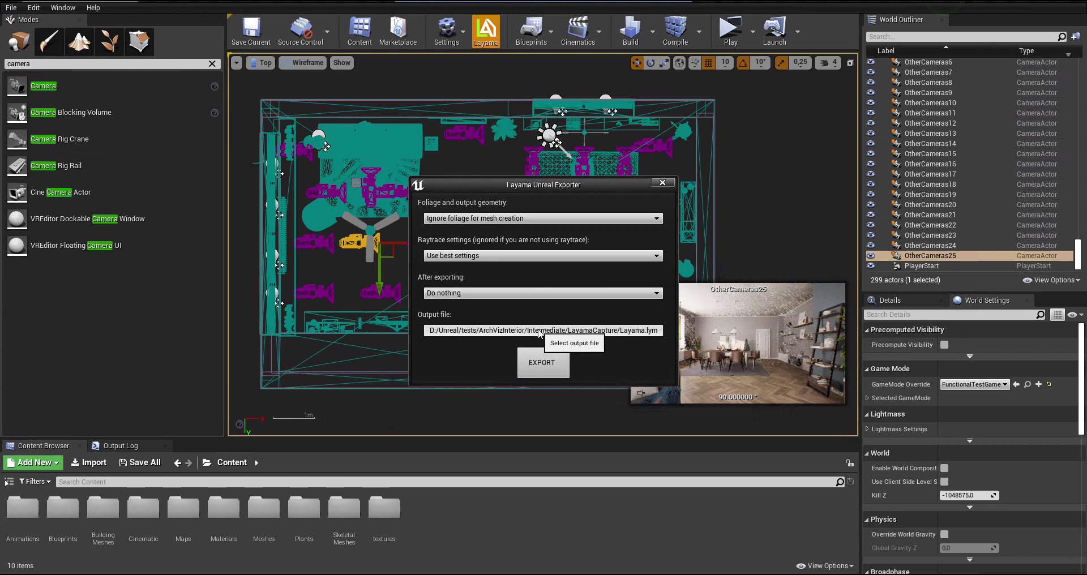
- Save the output file as Layama.lym in the LayamaCapture folder and start the export
left_click(645, 331)
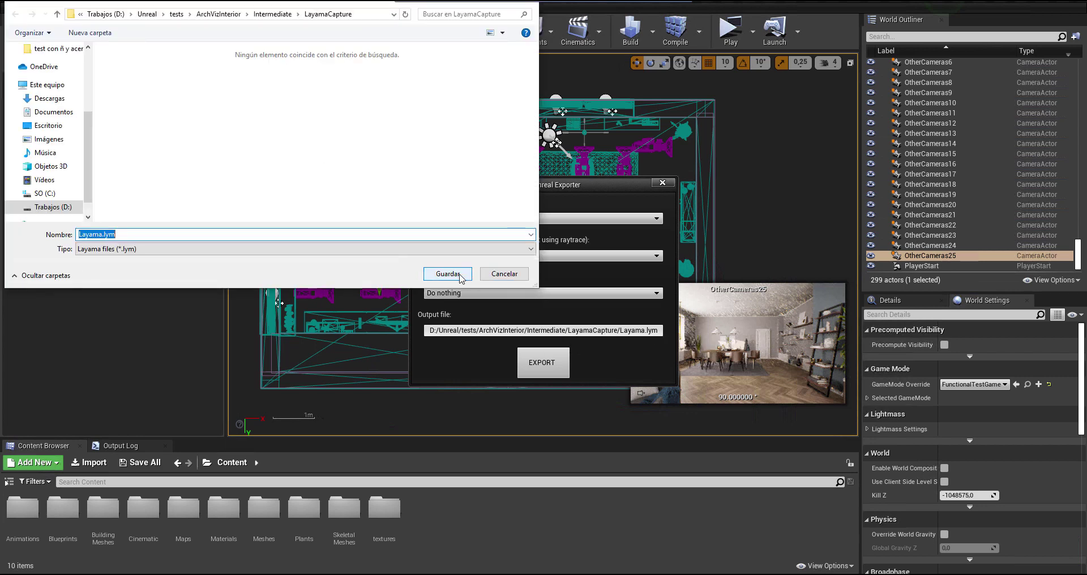
left_click(465, 276)
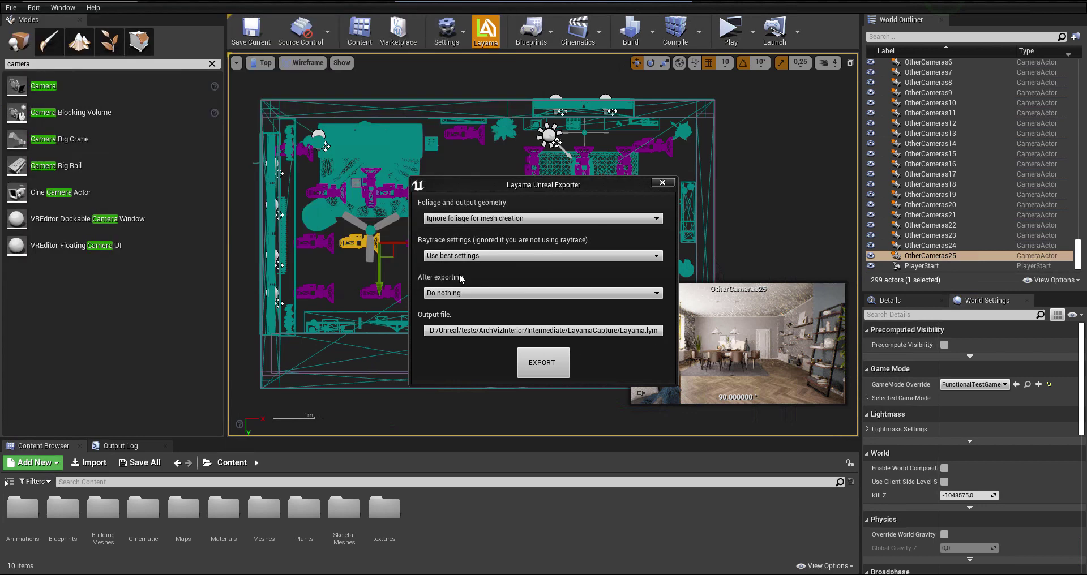
left_click(542, 363)
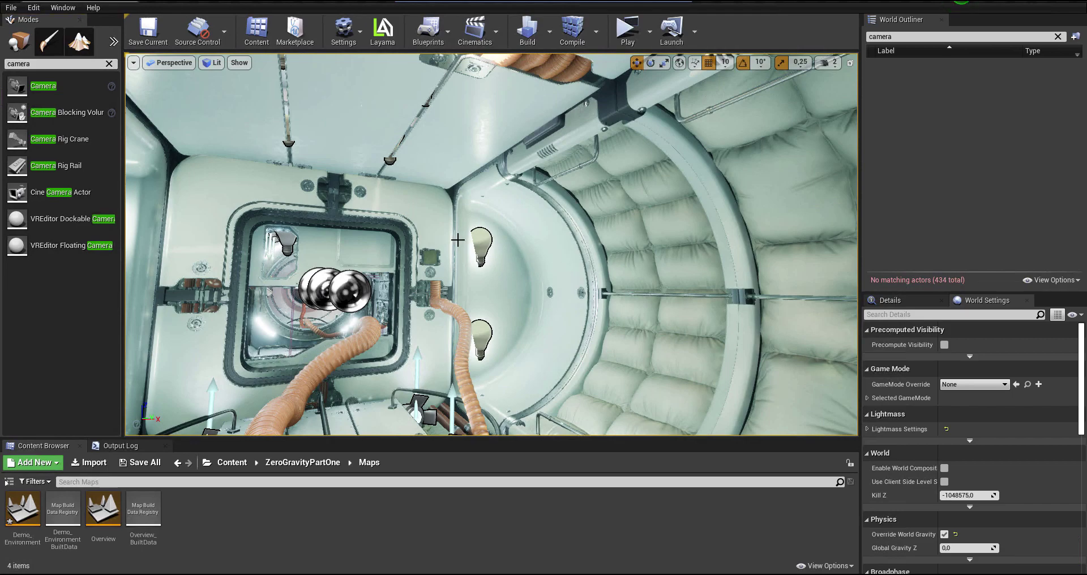
- In the Demo_Environment level, place a camera above the module's hatch and rotate it to look along the module
mouse_move(444, 237)
right_mouse_down()
mouse_move(529, 275)
mouse_move(756, 254)
mouse_move(439, 224)
mouse_move(368, 249)
mouse_move(376, 271)
mouse_move(362, 266)
mouse_move(374, 271)
right_mouse_up()
key("w")
key("s")
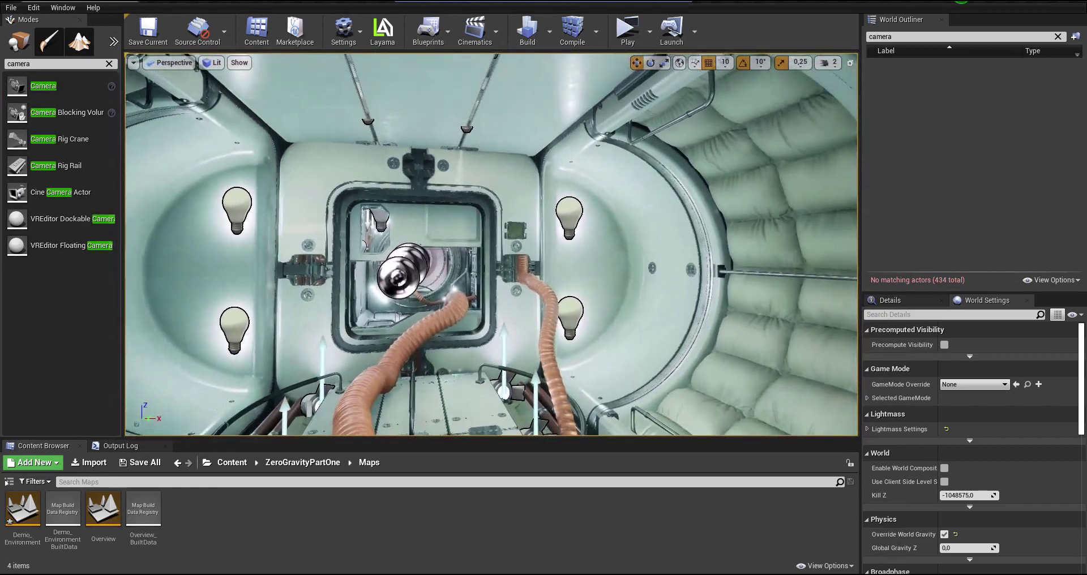
mouse_move(508, 211)
right_mouse_down()
mouse_move(498, 215)
mouse_move(508, 212)
right_mouse_up()
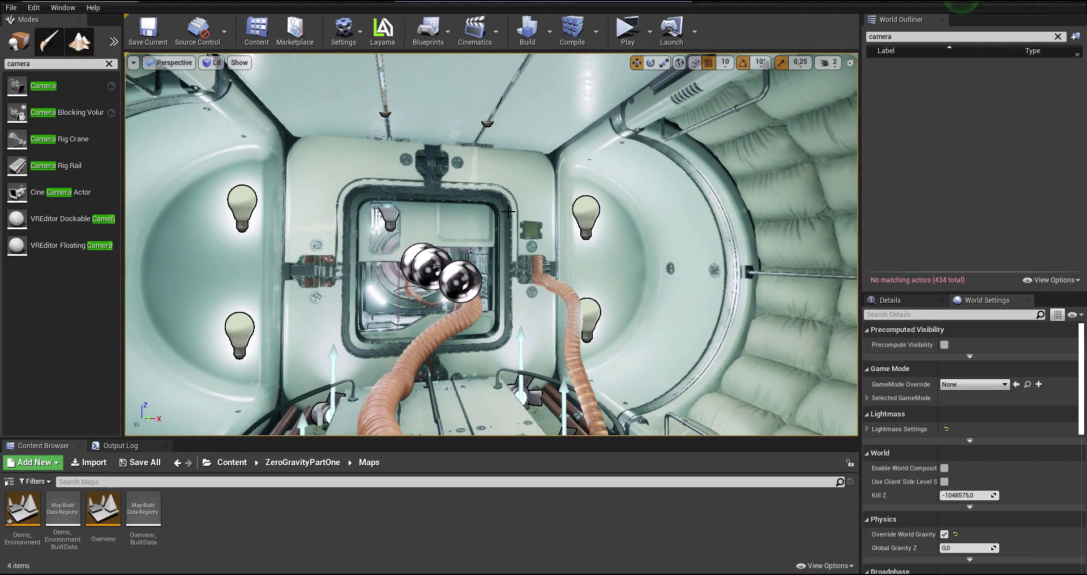
left_click_drag(43, 85, 545, 171)
key("e")
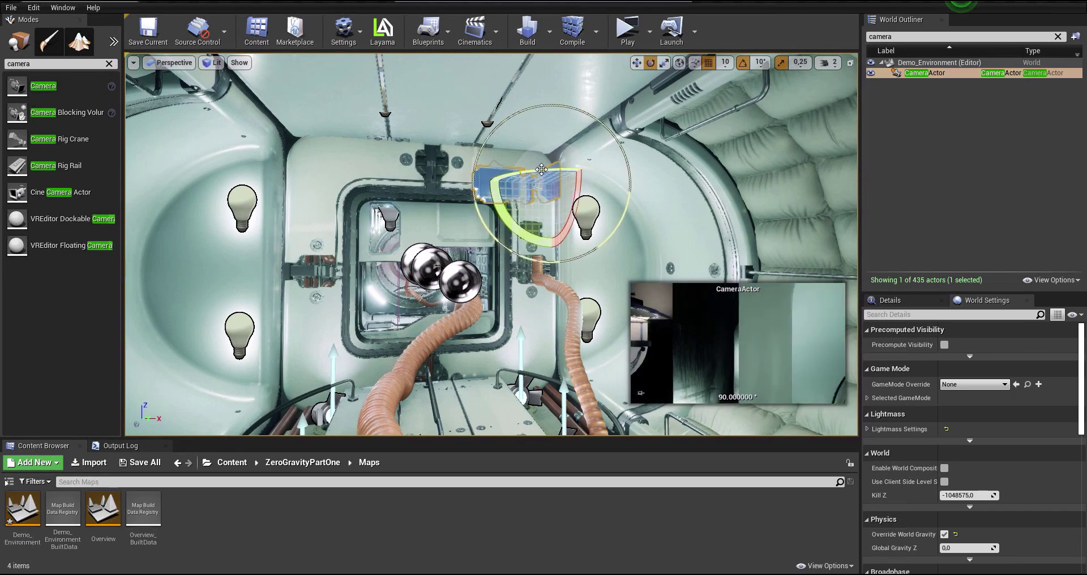
mouse_move(613, 185)
left_mouse_down()
mouse_move(558, 194)
mouse_move(578, 168)
mouse_move(470, 162)
left_mouse_up()
key("w")
mouse_move(488, 187)
right_mouse_down()
mouse_move(518, 209)
mouse_move(552, 212)
mouse_move(562, 201)
right_mouse_up()
- Make two copies of the camera, placing one lowered beyond the hatch and the other in the middle of the hatch opening
left_click_drag(385, 98, 286, 229, "alt")
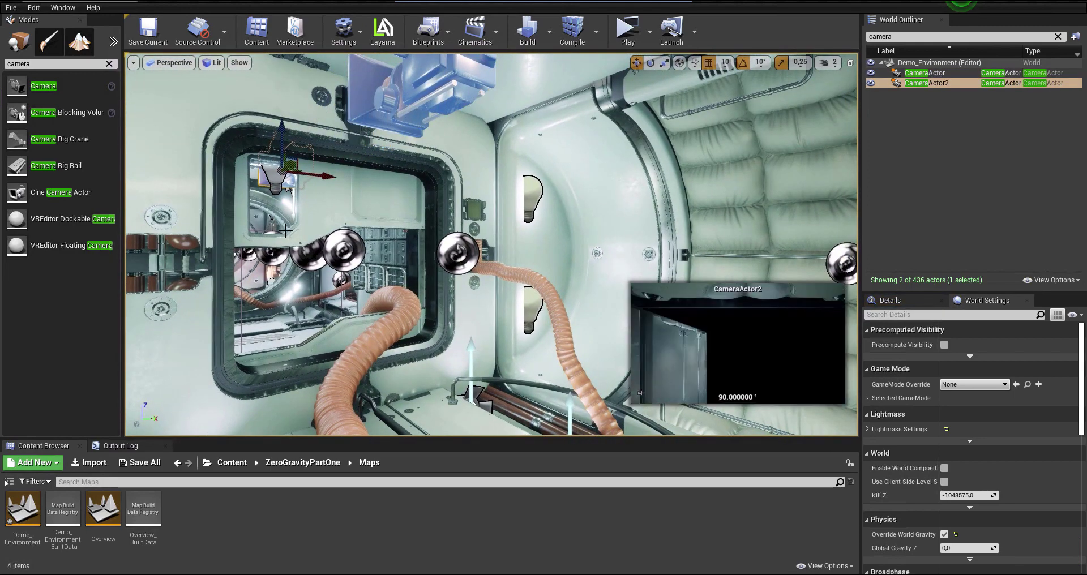
left_click_drag(283, 136, 282, 169)
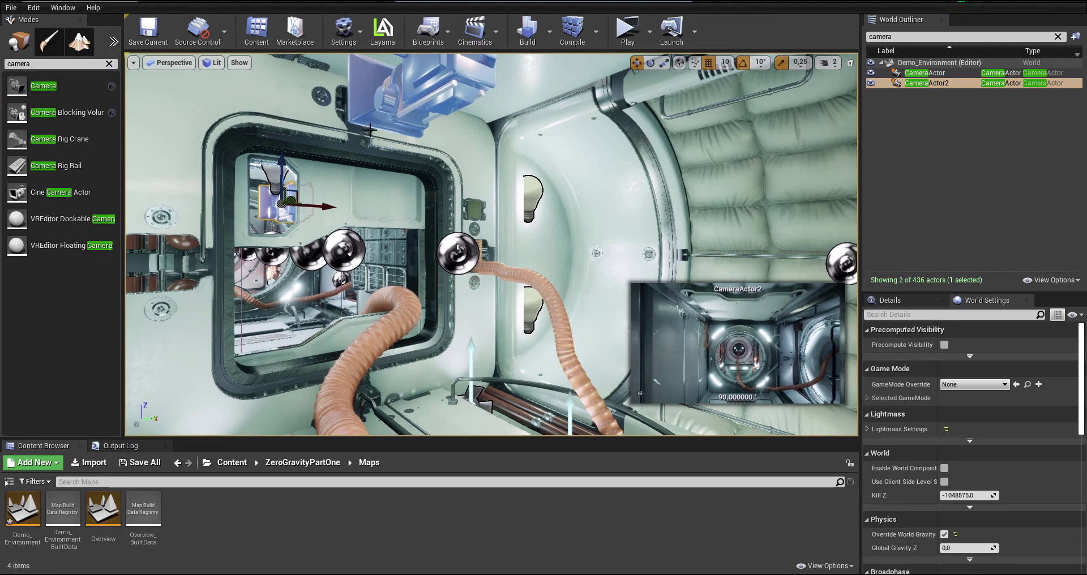
left_click(418, 88)
left_click_drag(386, 59, 381, 246, "alt")
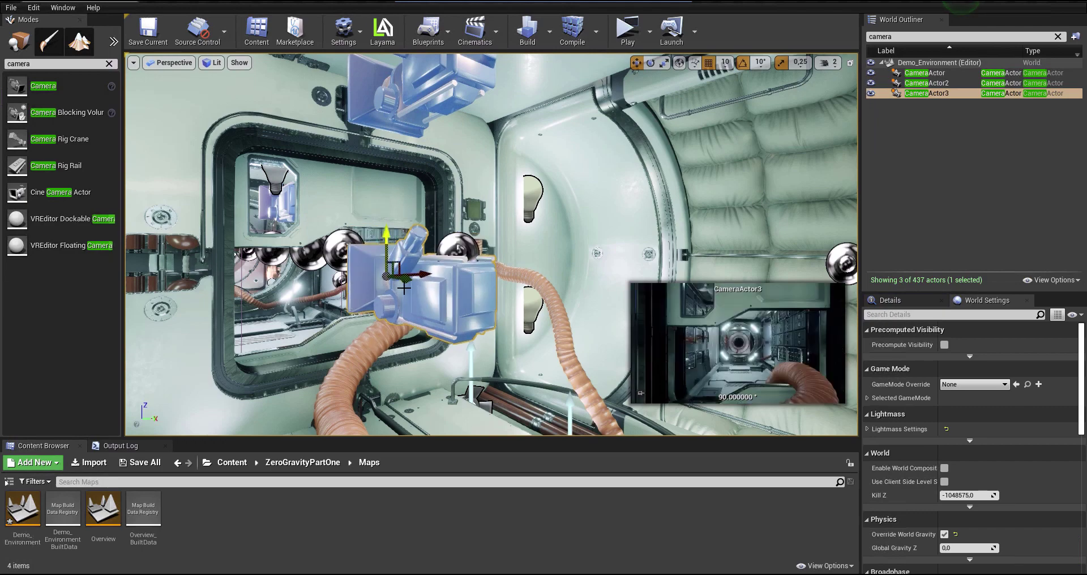
left_click_drag(403, 281, 357, 273)
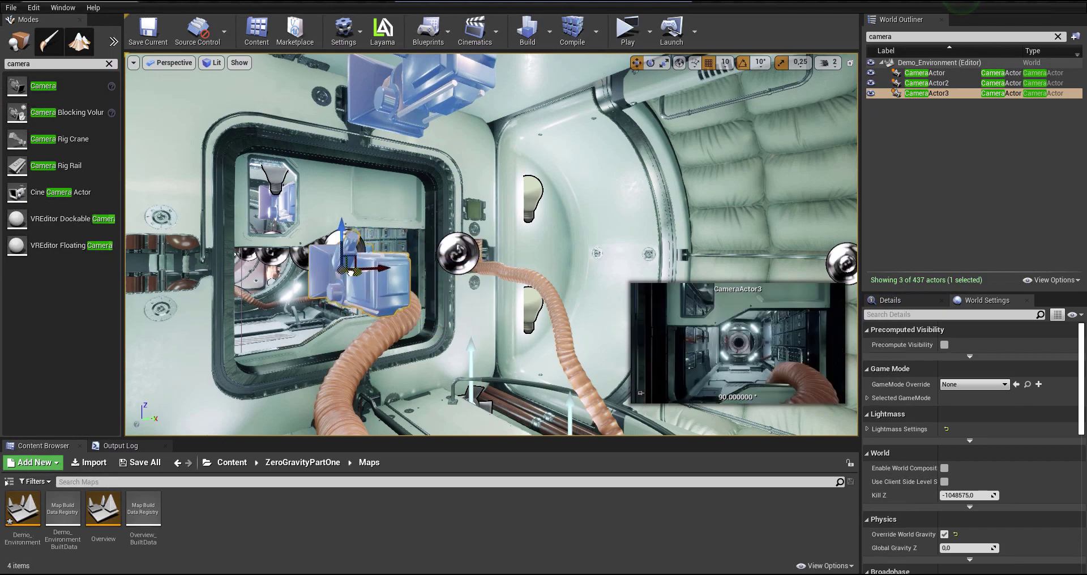
mouse_move(457, 230)
right_mouse_down()
mouse_move(412, 249)
mouse_move(329, 250)
mouse_move(331, 267)
right_mouse_up()
key("d")
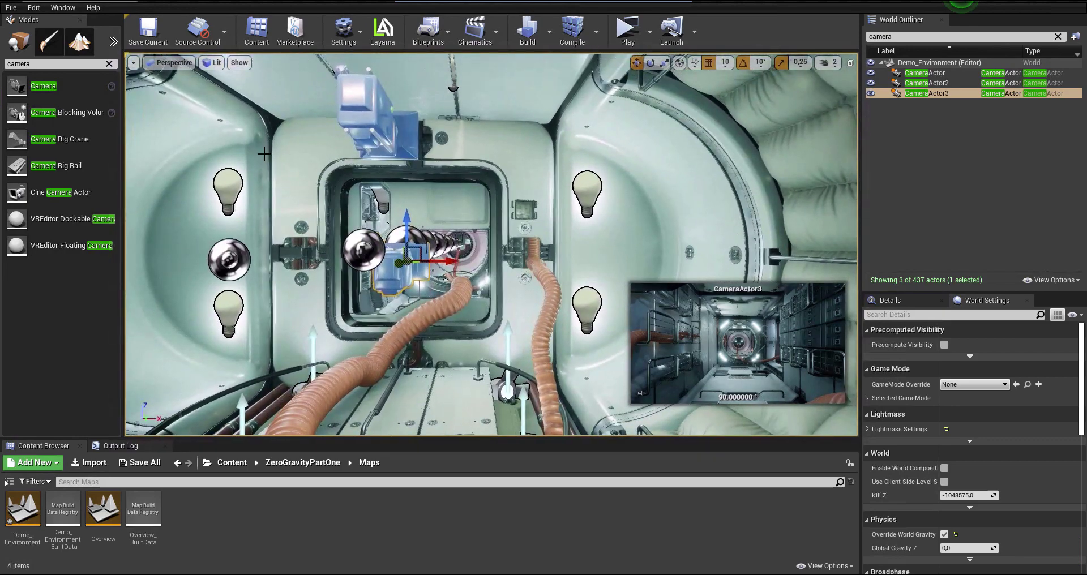